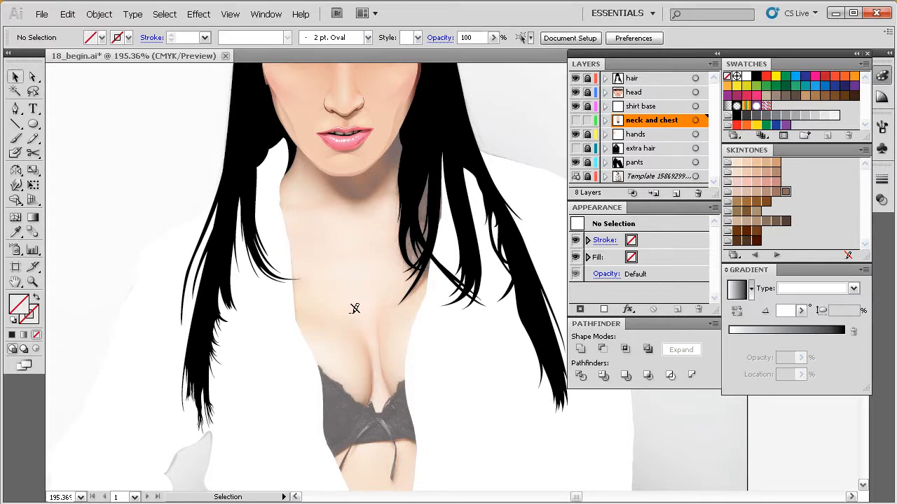
pyautogui.moveTo(390, 287); pyautogui.dragTo(380, 200)
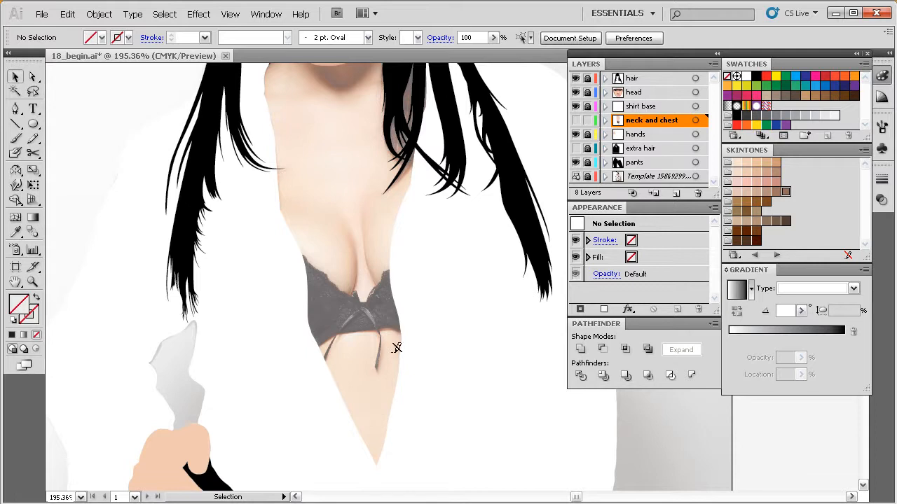
pyautogui.moveTo(386, 294); pyautogui.dragTo(387, 363)
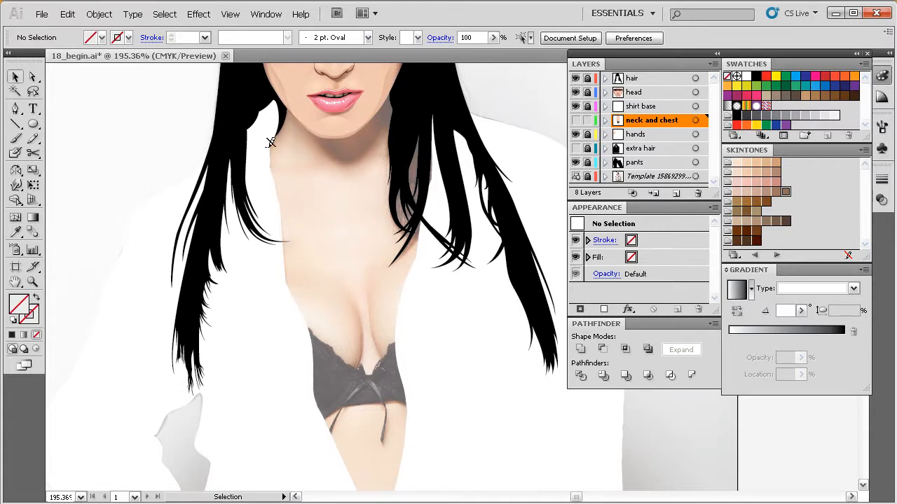
pyautogui.moveTo(381, 260); pyautogui.dragTo(375, 263)
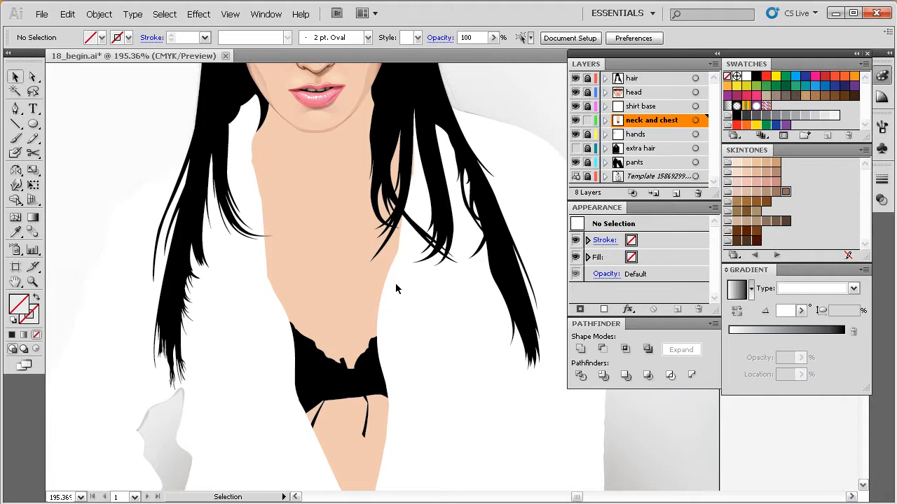
# In outline view, draw an ellipse about 1.03 by 1.19 in over the right-hand breast on the neck and chest layer.
pyautogui.click(33, 125)
pyautogui.moveTo(411, 292); pyautogui.dragTo(392, 293)
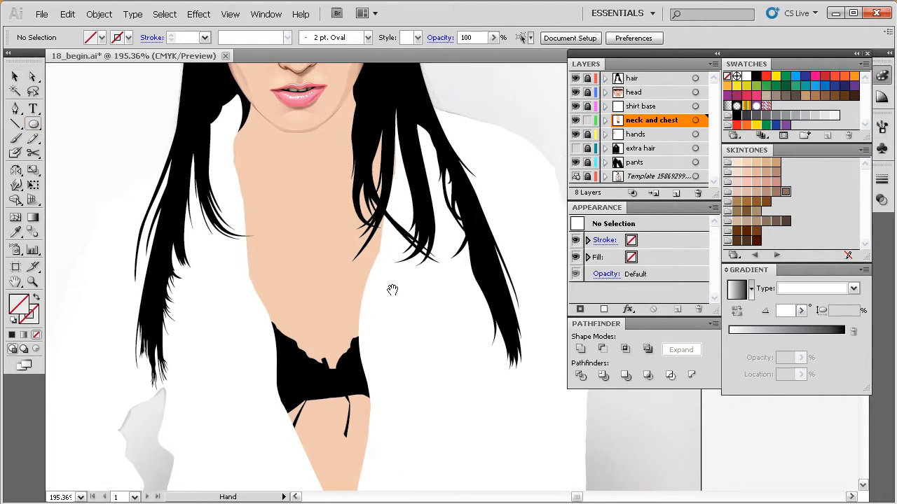
pyautogui.hotkey('ctrl', 'y')
pyautogui.moveTo(358, 422); pyautogui.dragTo(339, 404)
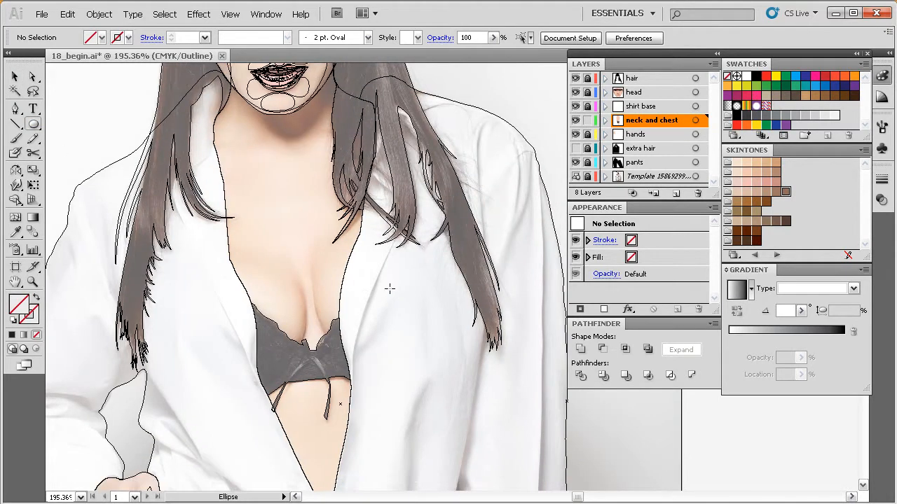
pyautogui.moveTo(399, 226); pyautogui.dragTo(297, 342)
pyautogui.press('v')
pyautogui.moveTo(394, 315); pyautogui.dragTo(412, 325)
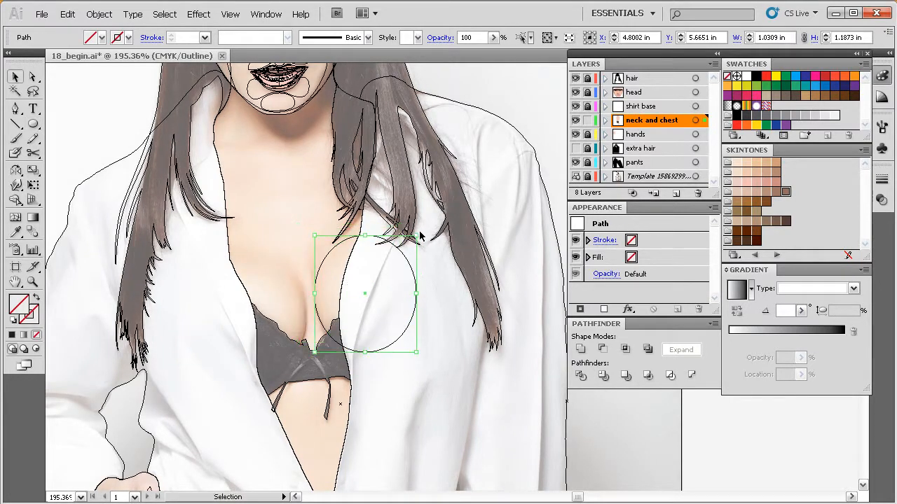
# Tilt the ellipse slightly and enlarge it to about 1.12 by 1.29 in so it follows the breast's contour.
pyautogui.moveTo(419, 233); pyautogui.dragTo(410, 227)
pyautogui.hotkey('ctrl', 'space')
pyautogui.moveTo(496, 150); pyautogui.dragTo(332, 338)
pyautogui.press('space')
pyautogui.moveTo(465, 326); pyautogui.dragTo(402, 334)
pyautogui.moveTo(481, 304); pyautogui.dragTo(482, 316)
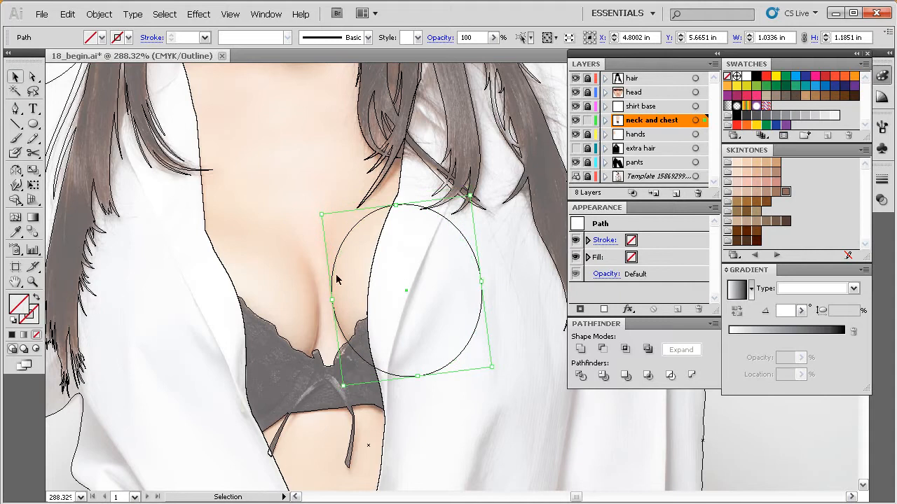
pyautogui.moveTo(470, 197); pyautogui.dragTo(482, 181)
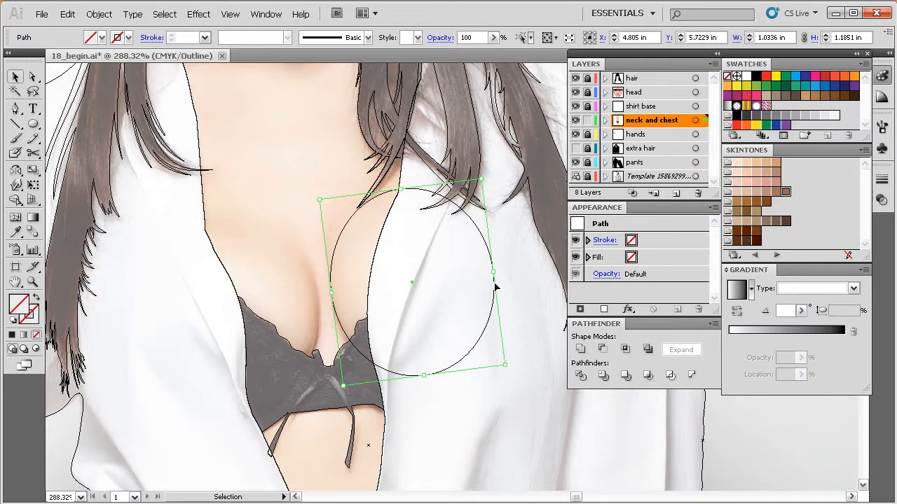
# Duplicate the ellipse onto the left-hand breast and nudge the copy down to match its contour.
pyautogui.moveTo(494, 293); pyautogui.dragTo(324, 325)
pyautogui.press('space')
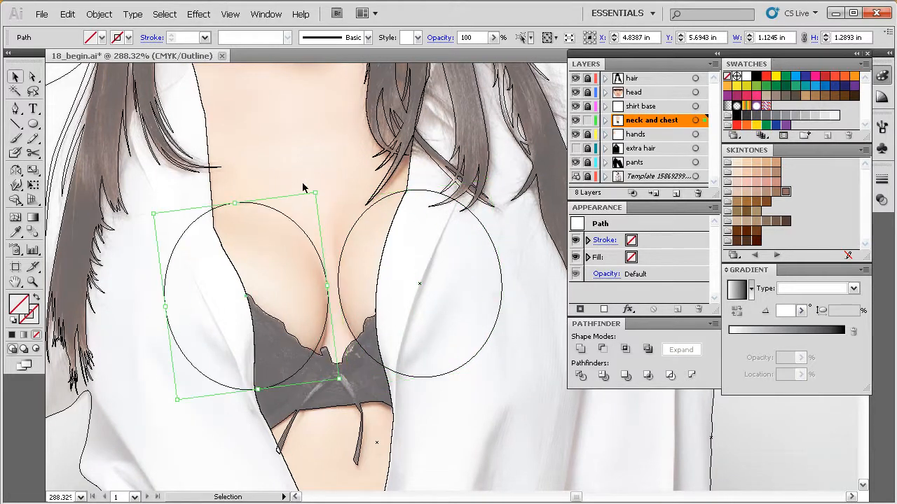
pyautogui.press('Down')
pyautogui.press('Down')
pyautogui.press('Down')
pyautogui.press('Down')
pyautogui.press('Down')
pyautogui.press('Down')
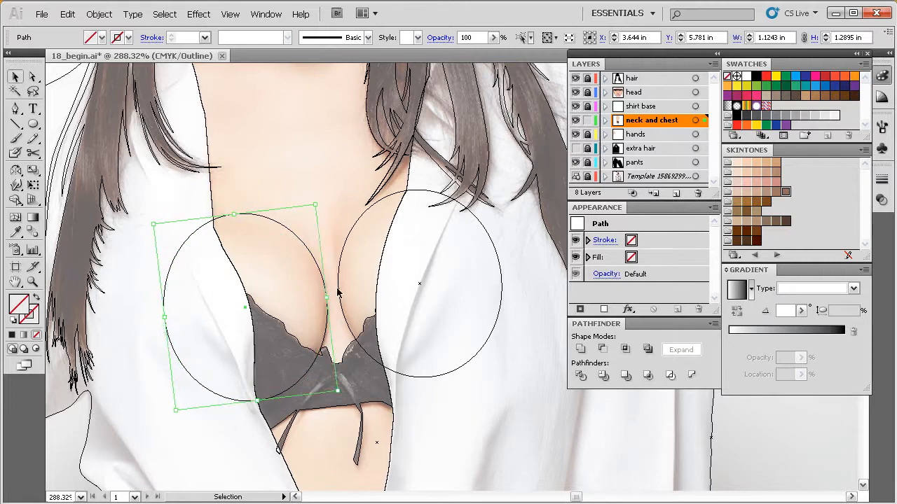
pyautogui.moveTo(372, 322); pyautogui.dragTo(370, 318)
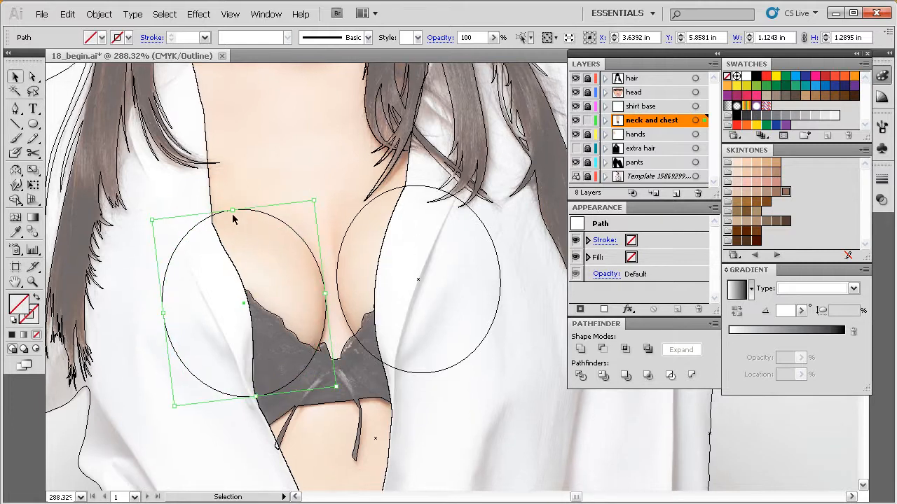
pyautogui.moveTo(320, 299); pyautogui.dragTo(318, 300)
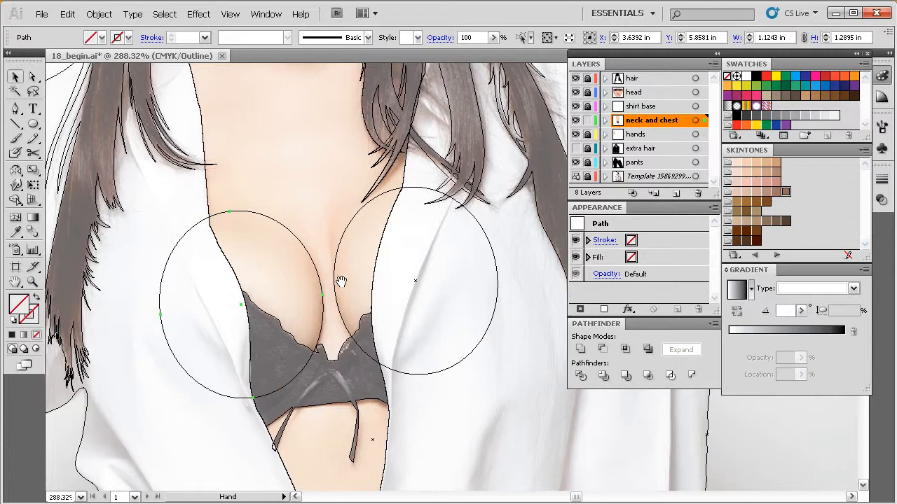
# Hide both ellipses to compare the photo beneath them, and show them again.
pyautogui.keyDown('shift'); pyautogui.click(350, 227); pyautogui.keyUp('shift')
pyautogui.hotkey('ctrl', 'x')
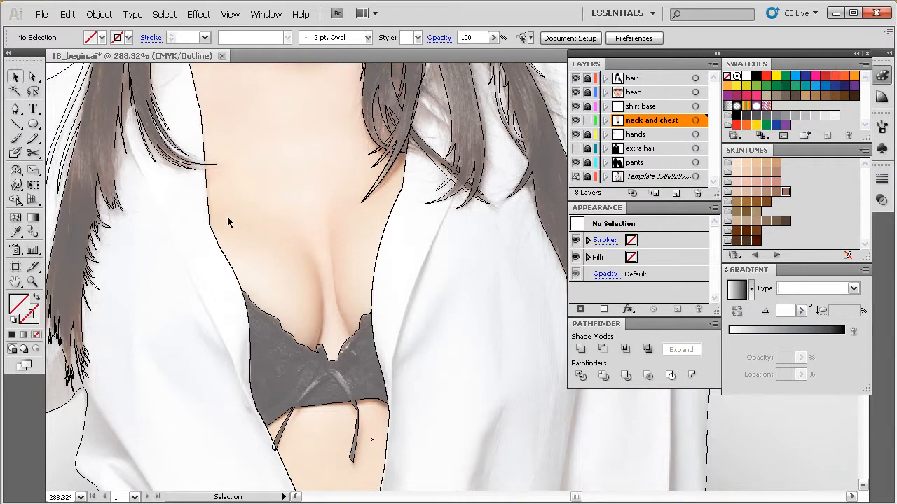
pyautogui.hotkey('ctrl', 'alt', '3')
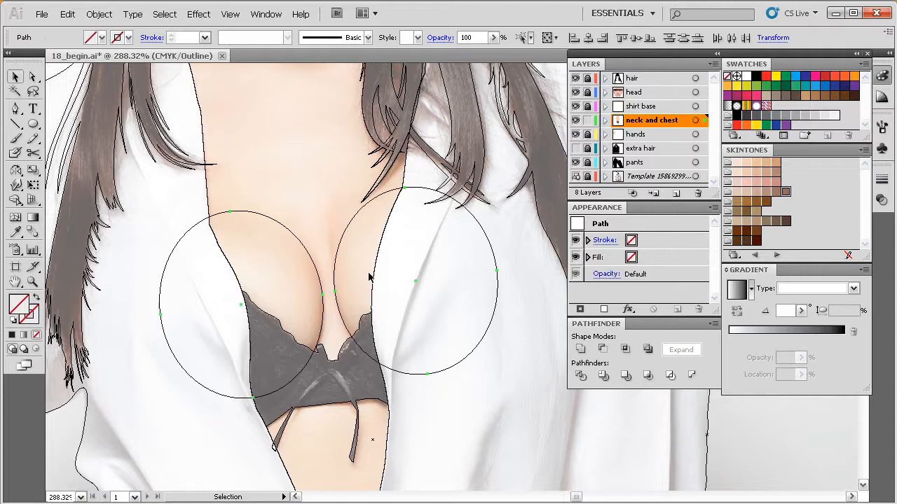
# Select the left ellipse alone and reduce its height to about 1.28 in.
pyautogui.click(242, 217)
pyautogui.click(230, 210)
pyautogui.moveTo(229, 214); pyautogui.dragTo(229, 216)
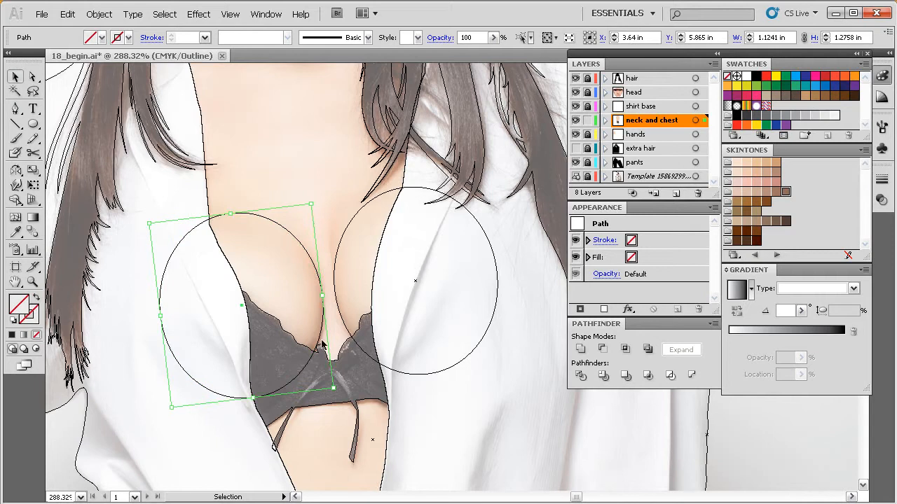
# Trace the dark shadow under the chin as a closed curved path with the Pen tool, overlapping the jaw and the hair.
pyautogui.moveTo(382, 269); pyautogui.dragTo(373, 302)
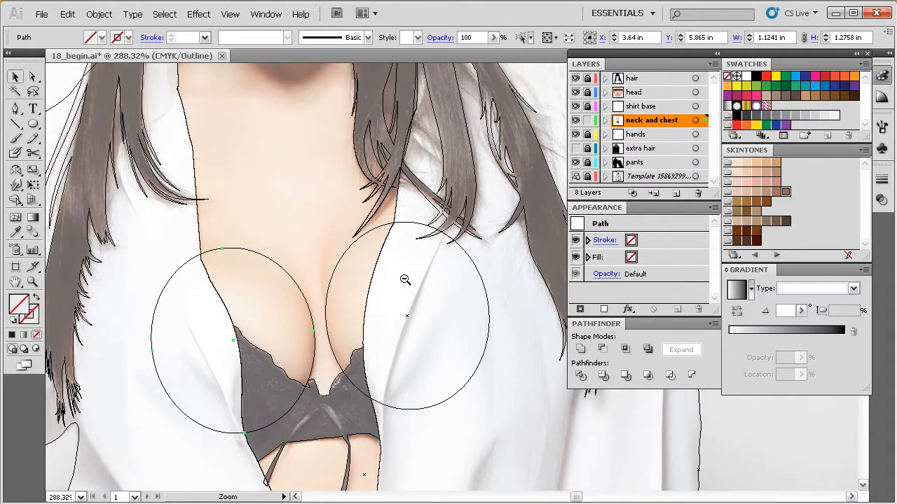
pyautogui.keyDown('ctrl'); pyautogui.keyDown('alt'); pyautogui.click(400, 283); pyautogui.keyUp('alt'); pyautogui.keyUp('ctrl')
pyautogui.moveTo(468, 301); pyautogui.dragTo(420, 331)
pyautogui.moveTo(392, 279); pyautogui.dragTo(375, 300)
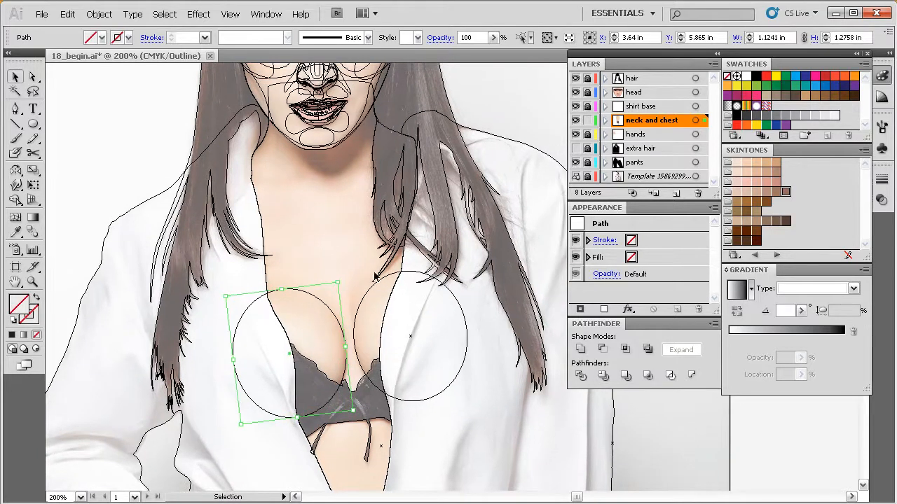
pyautogui.moveTo(344, 254); pyautogui.dragTo(332, 282)
pyautogui.moveTo(493, 84); pyautogui.dragTo(273, 337)
pyautogui.moveTo(424, 192); pyautogui.dragTo(414, 231)
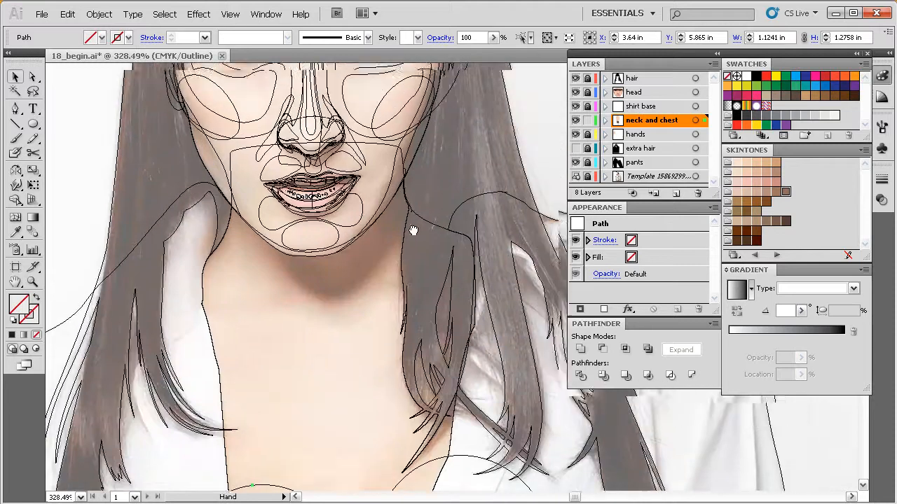
pyautogui.press('l')
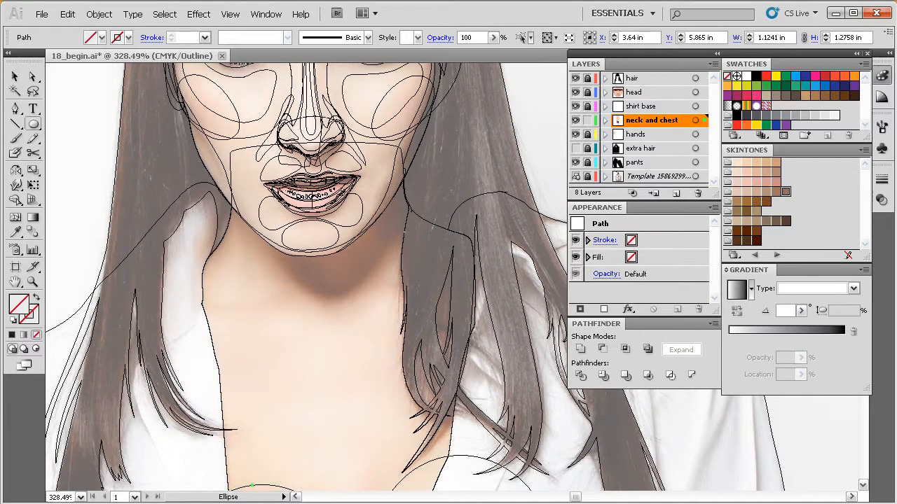
pyautogui.press('p')
pyautogui.moveTo(421, 192); pyautogui.dragTo(404, 228)
pyautogui.moveTo(369, 274); pyautogui.dragTo(353, 295)
pyautogui.moveTo(299, 285); pyautogui.dragTo(292, 273)
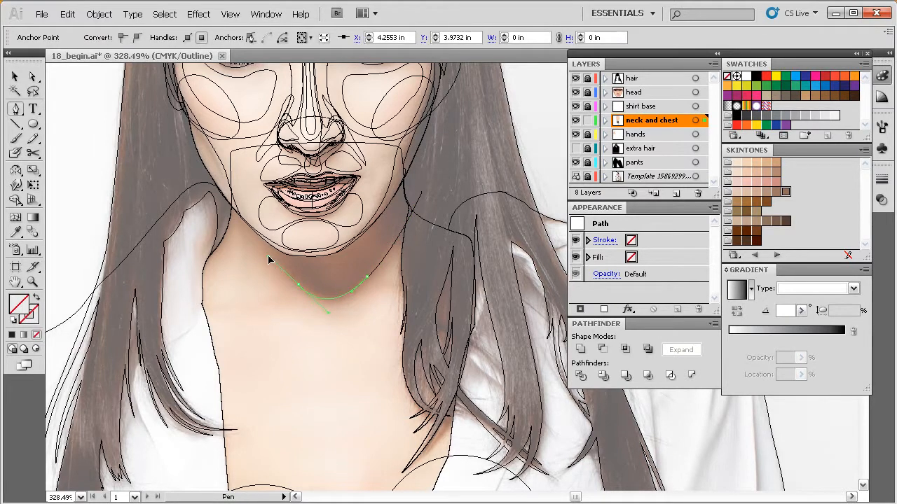
pyautogui.moveTo(271, 259); pyautogui.dragTo(245, 210)
pyautogui.moveTo(238, 185); pyautogui.dragTo(260, 187)
pyautogui.moveTo(366, 278); pyautogui.dragTo(421, 192)
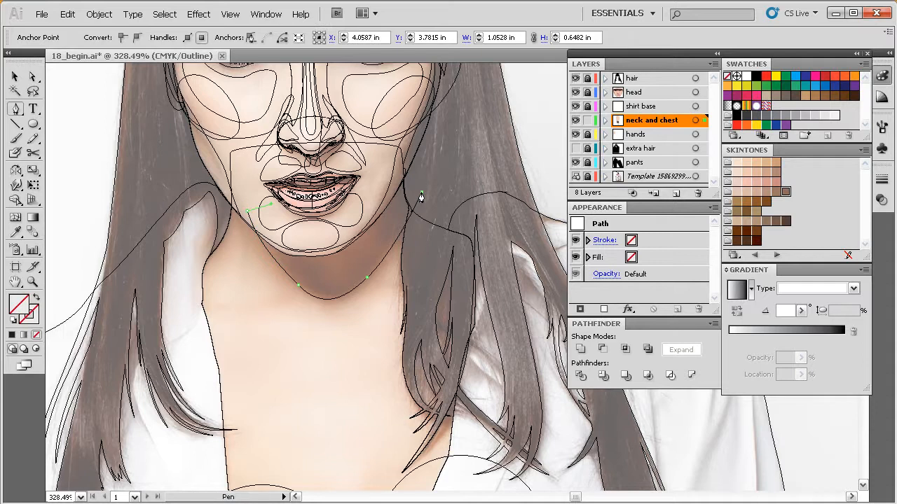
# Deselect the shadow path and draw a larger freehand Pencil shape about 2.01 by 0.91 in around the whole neck area.
pyautogui.press('space')
pyautogui.moveTo(374, 320)
pyautogui.mouseDown()
pyautogui.moveTo(377, 306)
pyautogui.moveTo(360, 312)
pyautogui.moveTo(358, 303)
pyautogui.moveTo(344, 323)
pyautogui.moveTo(342, 301)
pyautogui.mouseUp()
pyautogui.click(371, 291)
pyautogui.click(372, 267)
pyautogui.press('space')
pyautogui.click(355, 318)
pyautogui.press('n')
pyautogui.press('space')
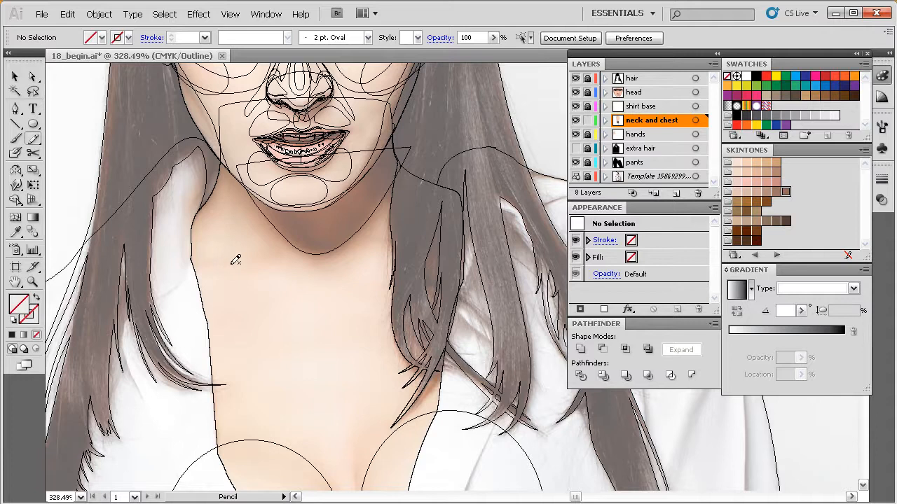
pyautogui.press('space')
pyautogui.moveTo(359, 283); pyautogui.dragTo(344, 287)
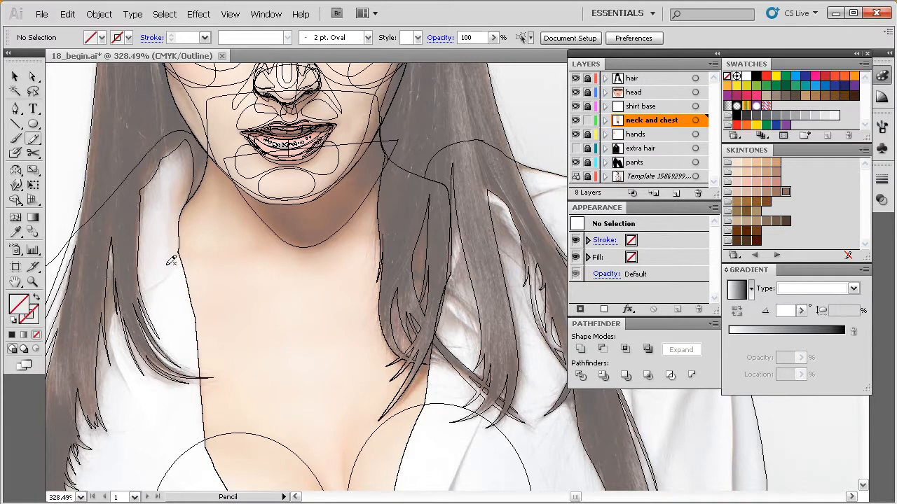
pyautogui.moveTo(168, 264); pyautogui.dragTo(282, 250)
pyautogui.moveTo(334, 112)
pyautogui.mouseDown()
pyautogui.moveTo(255, 124)
pyautogui.moveTo(163, 174)
pyautogui.moveTo(152, 232)
pyautogui.moveTo(162, 257)
pyautogui.mouseUp()
pyautogui.moveTo(344, 296); pyautogui.dragTo(325, 314)
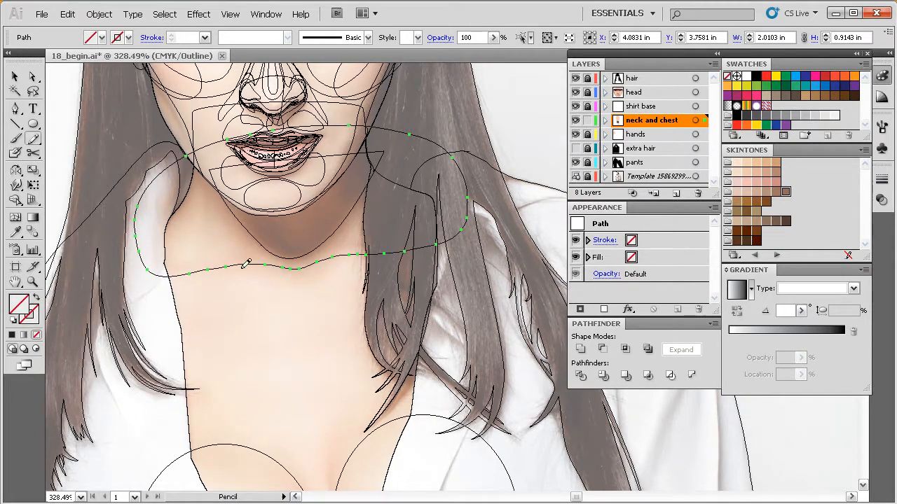
# Draw a small closed Pencil shape about 0.34 by 0.40 in on the left side of the neck, beside the chin shadow.
pyautogui.moveTo(332, 307); pyautogui.dragTo(286, 300)
pyautogui.moveTo(456, 141); pyautogui.dragTo(165, 352)
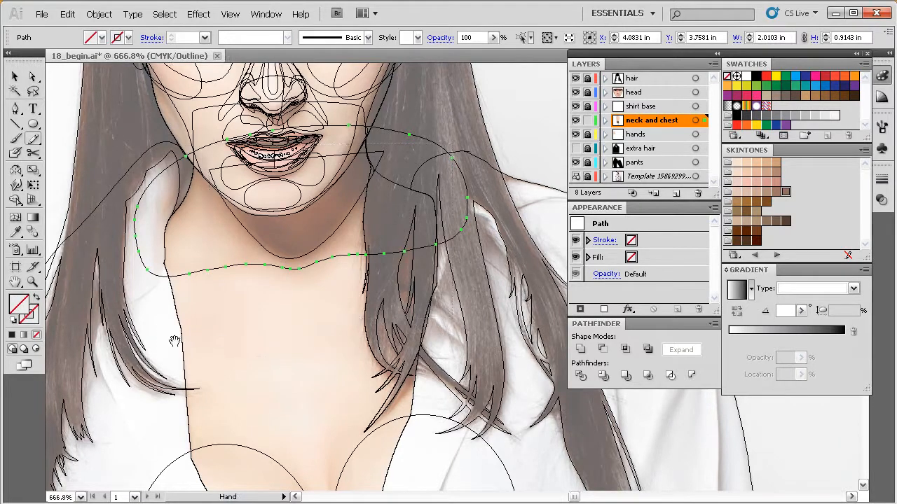
pyautogui.moveTo(308, 310); pyautogui.dragTo(313, 318)
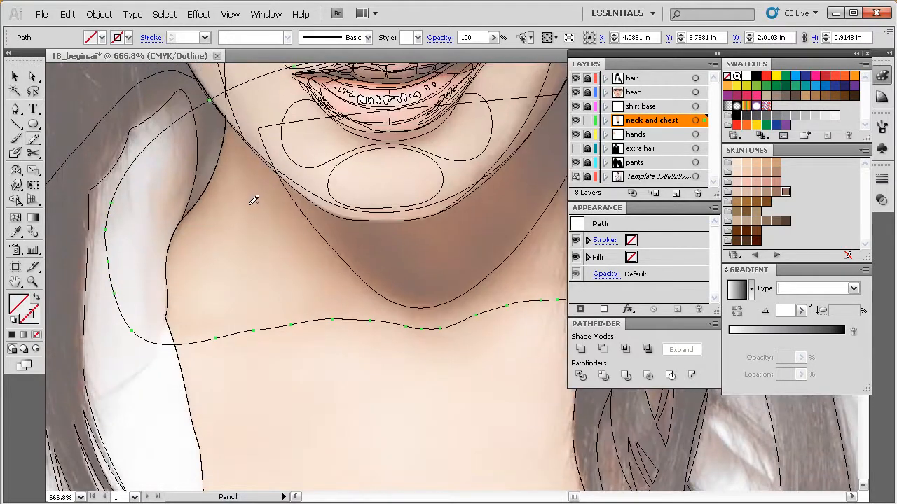
pyautogui.moveTo(243, 172)
pyautogui.mouseDown()
pyautogui.moveTo(189, 293)
pyautogui.moveTo(204, 307)
pyautogui.moveTo(237, 309)
pyautogui.moveTo(286, 297)
pyautogui.mouseUp()
pyautogui.moveTo(273, 229)
pyautogui.mouseDown()
pyautogui.moveTo(257, 232)
pyautogui.moveTo(250, 222)
pyautogui.moveTo(239, 180)
pyautogui.mouseUp()
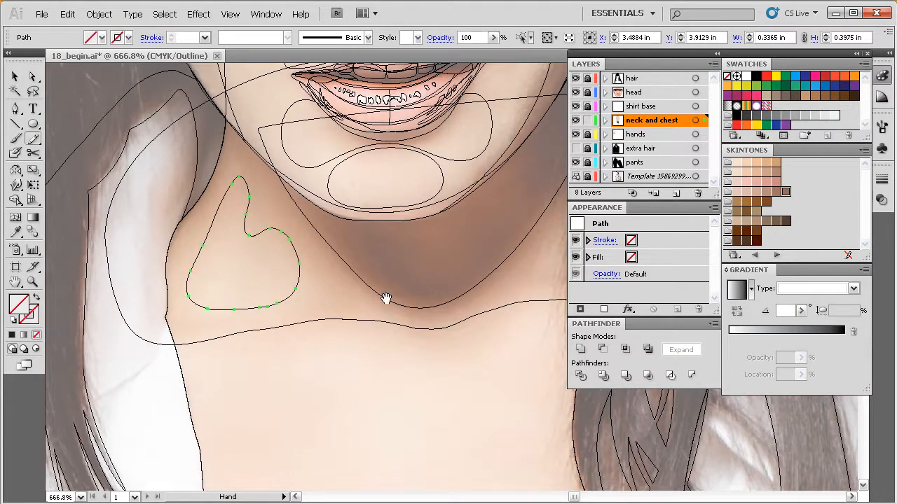
# Select both breast ellipses in outline view and fill them with a radial gradient in preview.
pyautogui.moveTo(416, 304); pyautogui.dragTo(391, 295)
pyautogui.keyDown('ctrl'); pyautogui.keyDown('alt'); pyautogui.click(408, 315); pyautogui.keyUp('alt'); pyautogui.keyUp('ctrl')
pyautogui.keyDown('ctrl'); pyautogui.keyDown('alt'); pyautogui.click(413, 315); pyautogui.keyUp('alt'); pyautogui.keyUp('ctrl')
pyautogui.moveTo(471, 358); pyautogui.dragTo(339, 238)
pyautogui.keyDown('ctrl'); pyautogui.keyDown('alt'); pyautogui.click(395, 318); pyautogui.keyUp('alt'); pyautogui.keyUp('ctrl')
pyautogui.keyDown('ctrl'); pyautogui.keyDown('alt'); pyautogui.click(396, 318); pyautogui.keyUp('alt'); pyautogui.keyUp('ctrl')
pyautogui.moveTo(460, 308); pyautogui.dragTo(339, 299)
pyautogui.moveTo(311, 269); pyautogui.dragTo(318, 276)
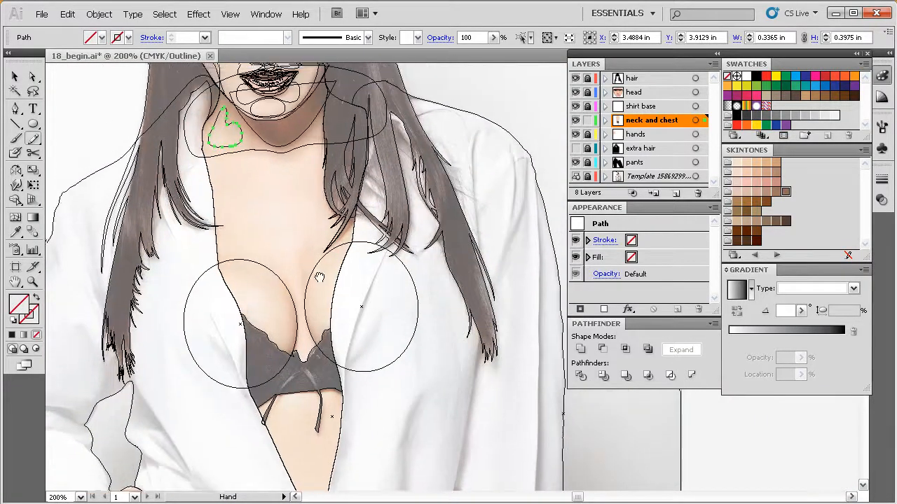
pyautogui.moveTo(241, 216); pyautogui.dragTo(252, 238)
pyautogui.moveTo(344, 278); pyautogui.dragTo(337, 291)
pyautogui.press('v')
pyautogui.hotkey('ctrl', 'y')
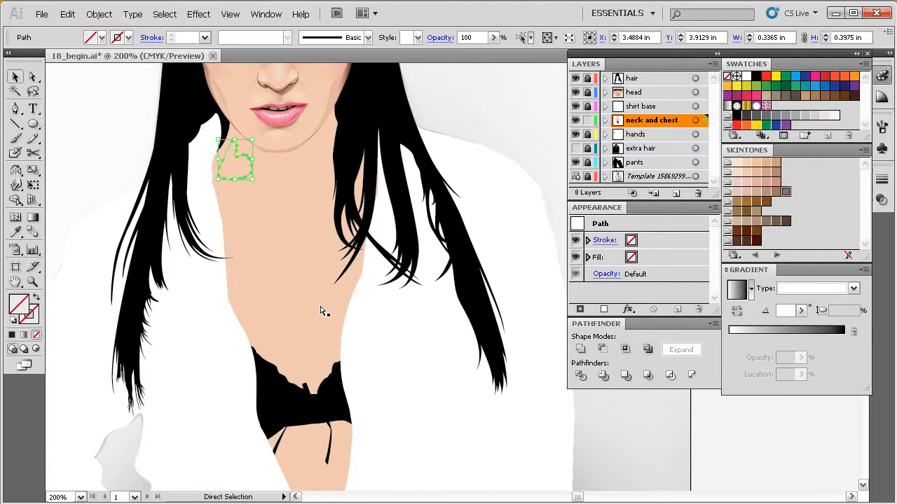
pyautogui.hotkey('ctrl', 'y')
pyautogui.keyDown('shift'); pyautogui.click(319, 316); pyautogui.keyUp('shift')
pyautogui.click(305, 299)
pyautogui.click(323, 306)
pyautogui.keyDown('shift'); pyautogui.click(293, 314); pyautogui.keyUp('shift')
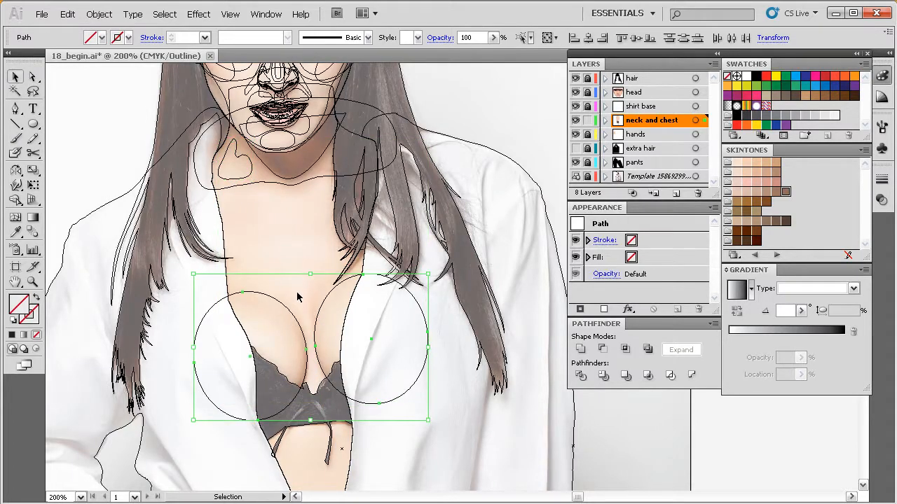
pyautogui.hotkey('ctrl', 'y')
pyautogui.moveTo(342, 311); pyautogui.dragTo(327, 297)
pyautogui.click(806, 288)
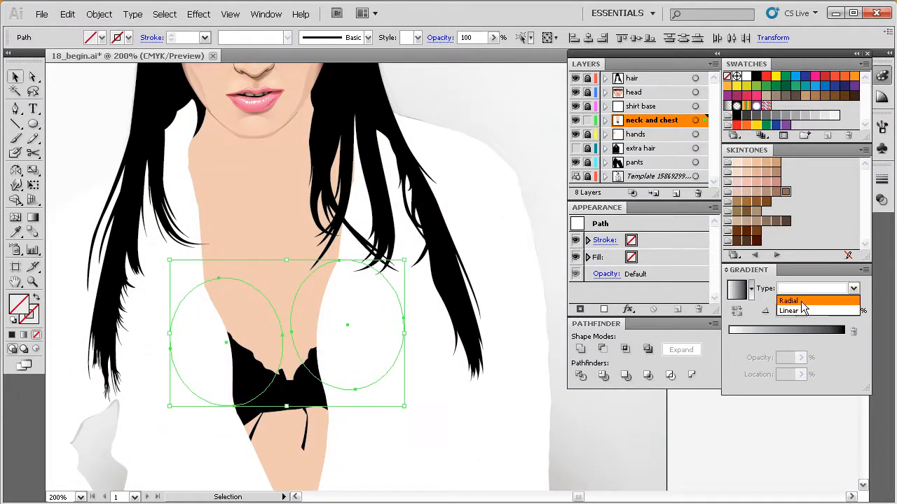
pyautogui.click(789, 301)
# Adjust the left ellipse's gradient to an aspect ratio of 91.91% and an angle of -8.5°, moving its centre upward.
pyautogui.press('g')
pyautogui.moveTo(395, 335); pyautogui.dragTo(391, 335)
pyautogui.click(221, 343)
pyautogui.moveTo(222, 342); pyautogui.dragTo(221, 325)
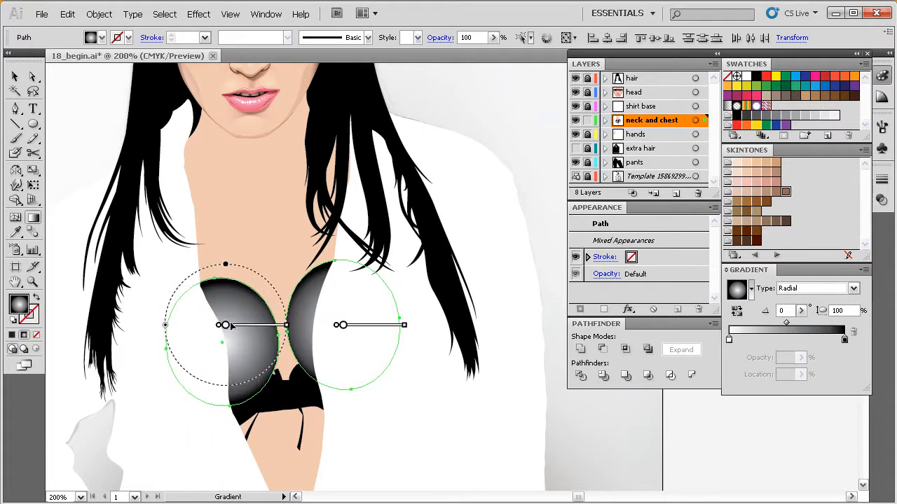
pyautogui.moveTo(227, 267); pyautogui.dragTo(226, 273)
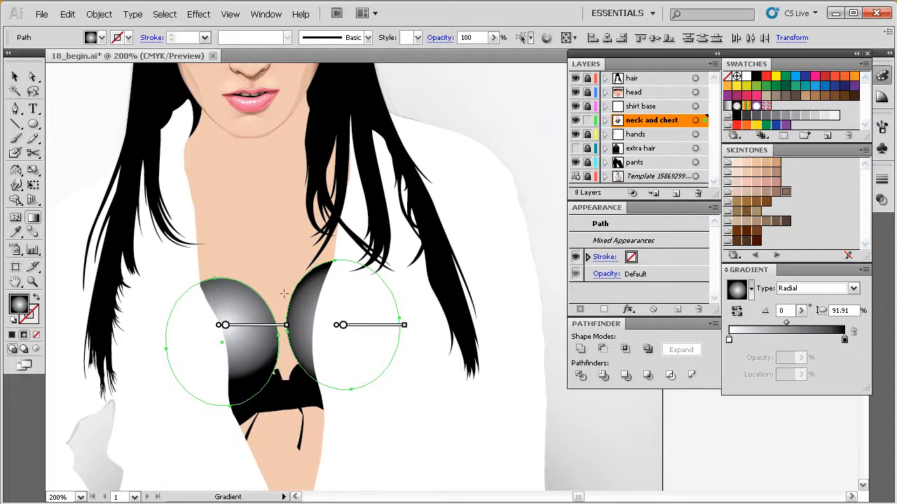
pyautogui.moveTo(290, 325); pyautogui.dragTo(289, 334)
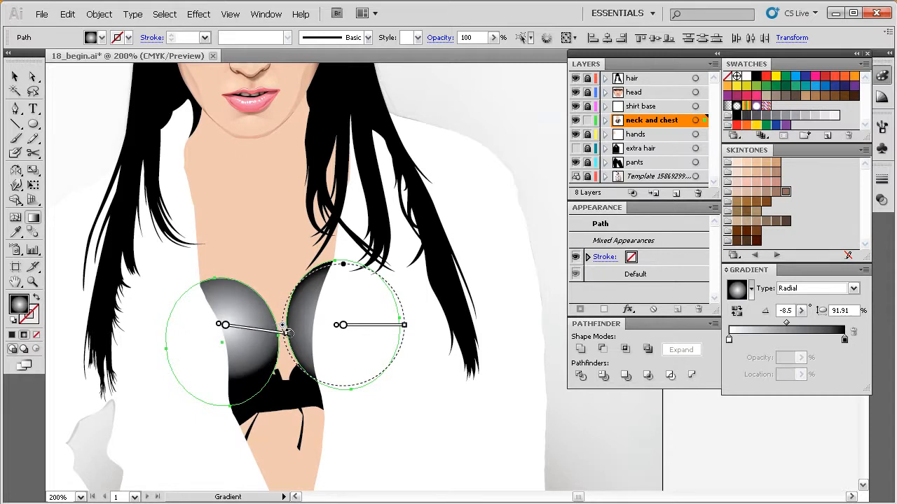
pyautogui.moveTo(227, 326); pyautogui.dragTo(227, 316)
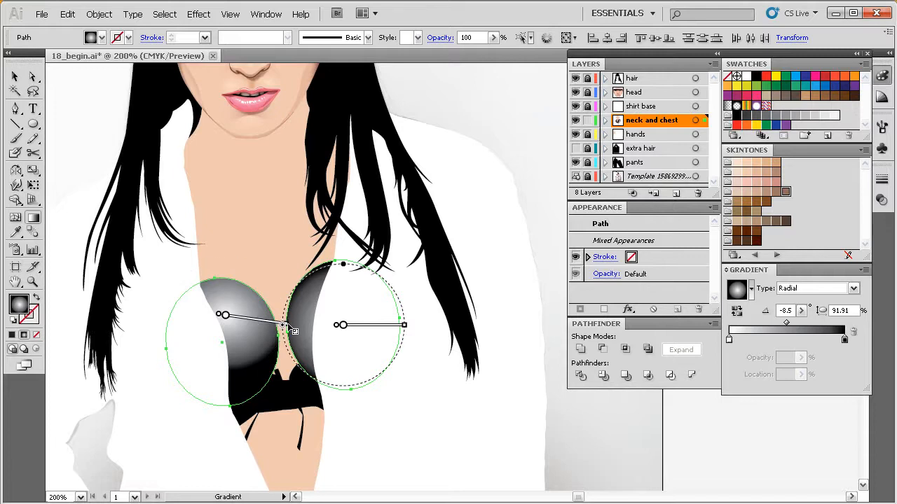
# Arrange both breast ellipses behind the black bra shape.
pyautogui.moveTo(290, 332); pyautogui.dragTo(289, 338)
pyautogui.press('v')
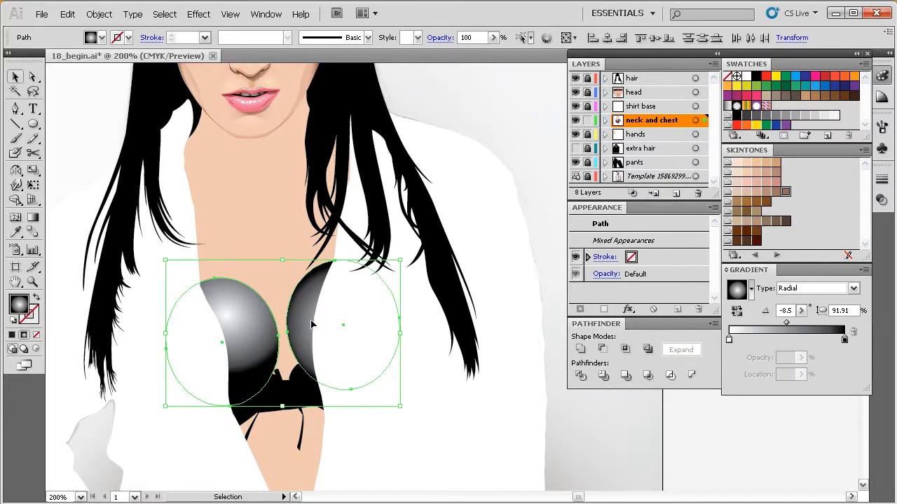
pyautogui.hotkey('ctrl', 'z')
pyautogui.hotkey('ctrl', 'shift', 'z')
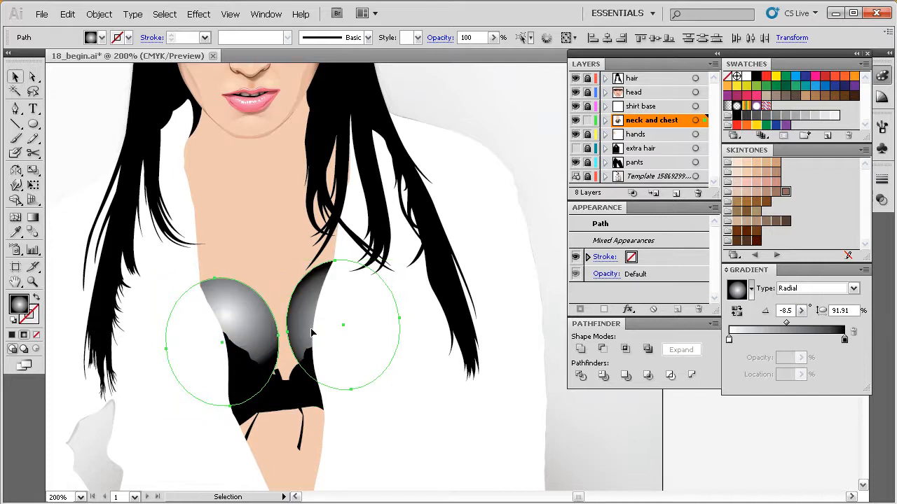
pyautogui.press('space')
pyautogui.moveTo(349, 344); pyautogui.dragTo(350, 351)
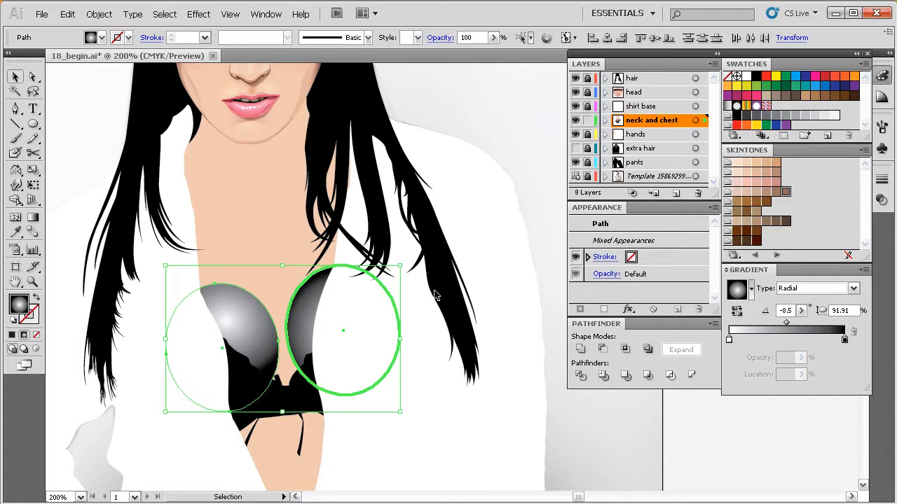
# Select the right breast ellipse and adjust its gradient to about -87° and a 71.38% aspect ratio, shifting its centre up and left.
pyautogui.click(476, 272)
pyautogui.click(317, 332)
pyautogui.press('g')
pyautogui.moveTo(354, 329)
pyautogui.moveTo(409, 335); pyautogui.dragTo(345, 390)
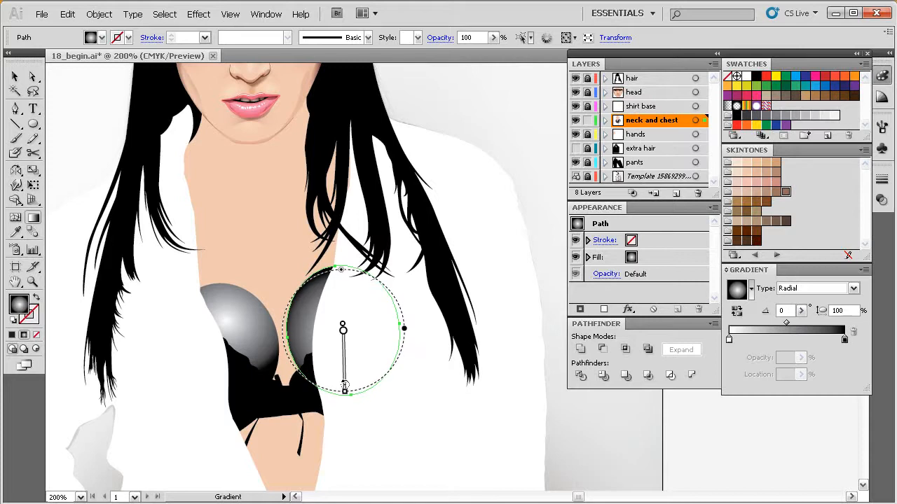
pyautogui.moveTo(403, 324); pyautogui.dragTo(332, 324)
pyautogui.moveTo(333, 386); pyautogui.dragTo(332, 398)
pyautogui.moveTo(332, 322); pyautogui.dragTo(334, 318)
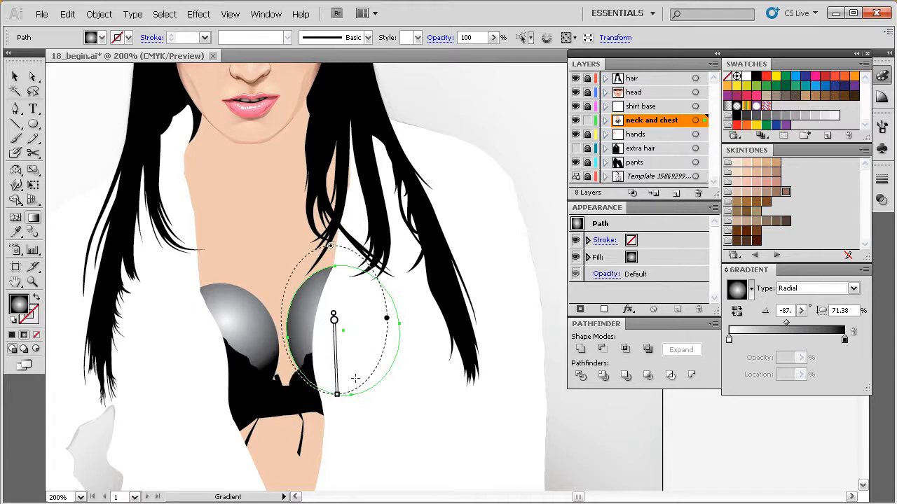
# Recolour the left ellipse's gradient with skin tones: pale cream centre, peach middle stop at 44.2%, and pinkish-brown outer stop.
pyautogui.press('v')
pyautogui.press('space')
pyautogui.moveTo(340, 332); pyautogui.dragTo(333, 355)
pyautogui.click(255, 323)
pyautogui.press('space')
pyautogui.press('space')
pyautogui.moveTo(434, 366); pyautogui.dragTo(421, 357)
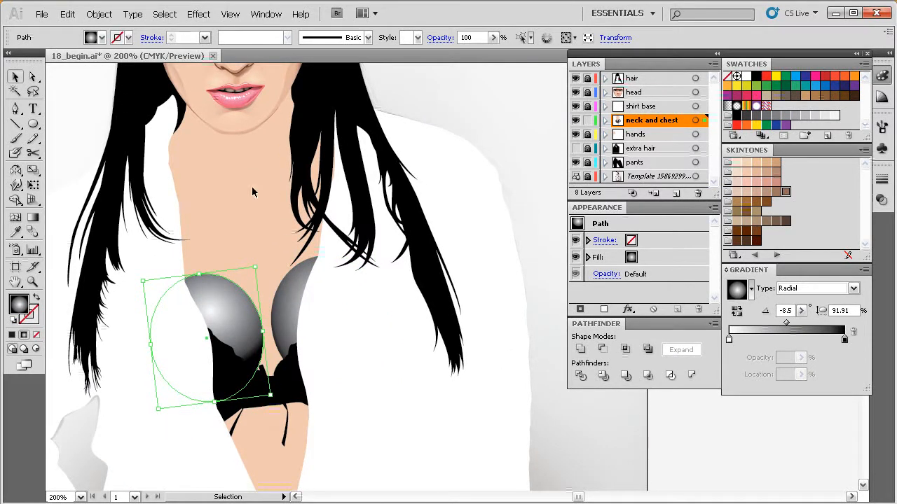
pyautogui.moveTo(747, 171); pyautogui.dragTo(779, 339)
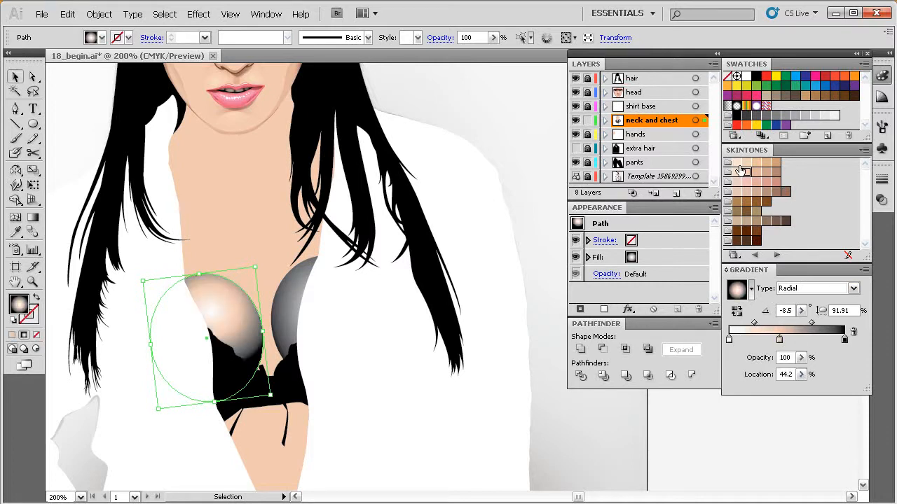
pyautogui.moveTo(744, 171); pyautogui.dragTo(730, 344)
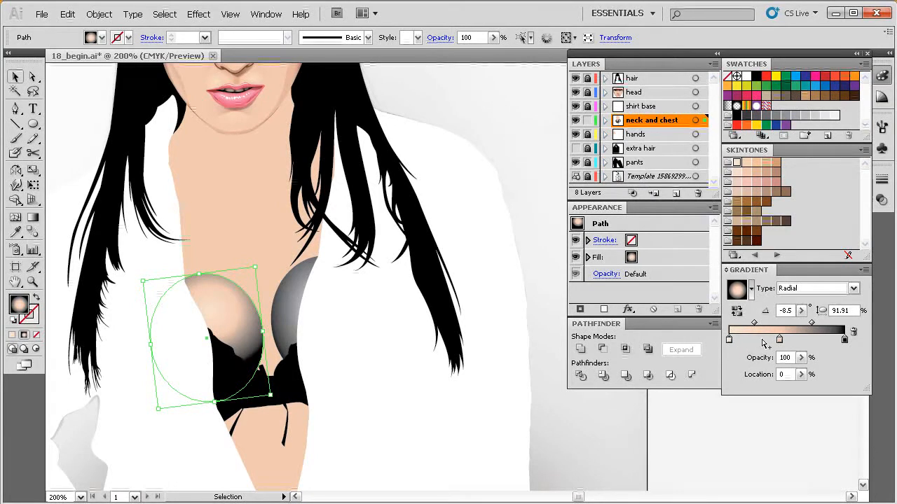
pyautogui.moveTo(775, 183); pyautogui.dragTo(845, 341)
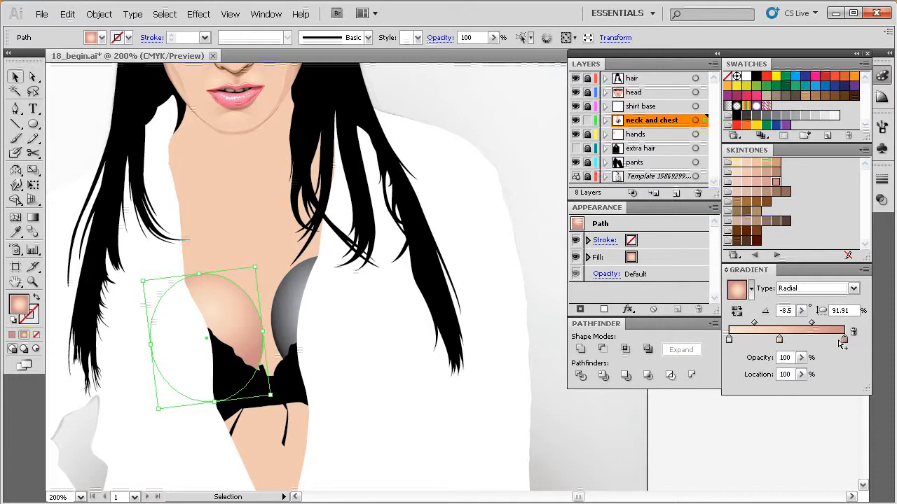
# Switch the left gradient's centre stop to HSB colour and set its brightness to 97.
pyautogui.doubleClick(729, 341)
pyautogui.keyDown('shift'); pyautogui.click(803, 427); pyautogui.keyUp('shift')
pyautogui.keyDown('shift'); pyautogui.click(804, 428); pyautogui.keyUp('shift')
pyautogui.keyDown('shift'); pyautogui.click(807, 429); pyautogui.keyUp('shift')
pyautogui.keyDown('shift'); pyautogui.click(808, 430); pyautogui.keyUp('shift')
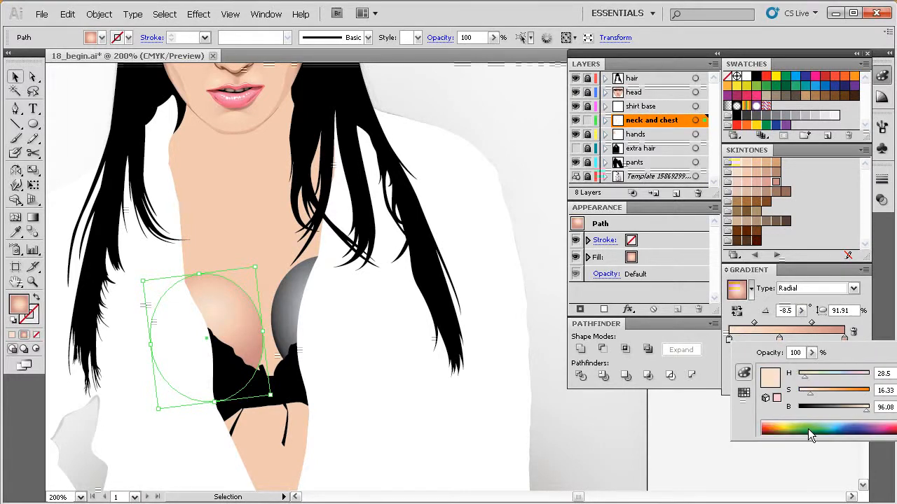
pyautogui.click(879, 407)
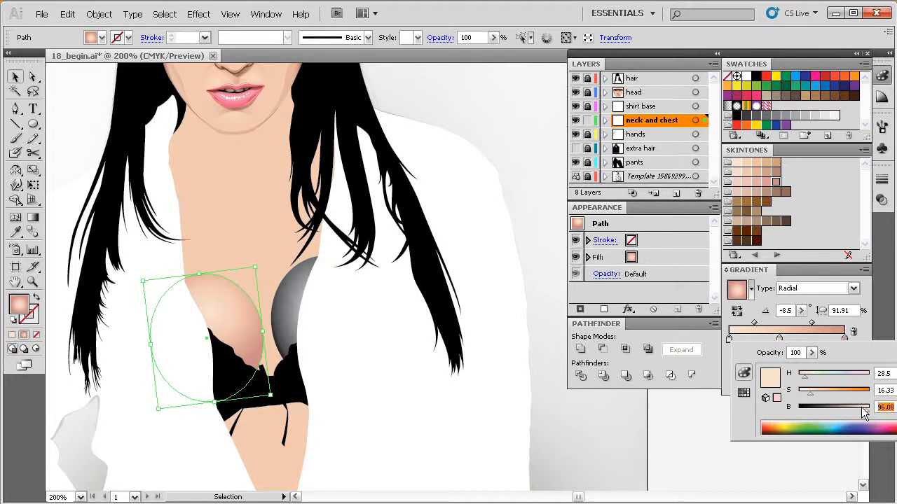
pyautogui.write('7')
pyautogui.hotkey('shift', 'Tab')
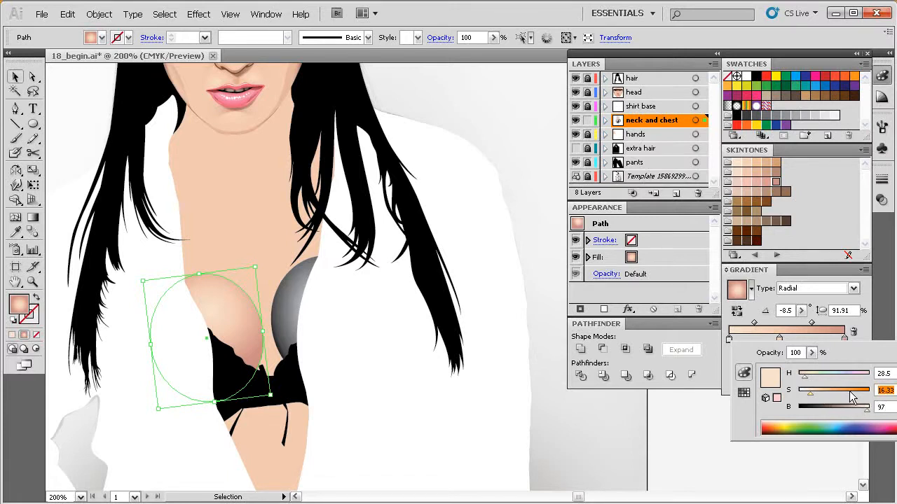
pyautogui.press('Return')
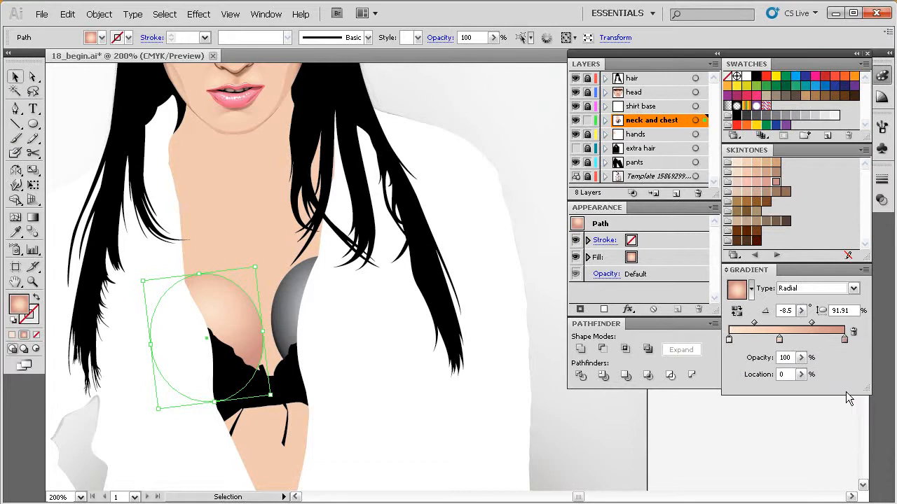
# Switch the left gradient's outer stop to HSB colour and slightly reduce its saturation.
pyautogui.doubleClick(844, 339)
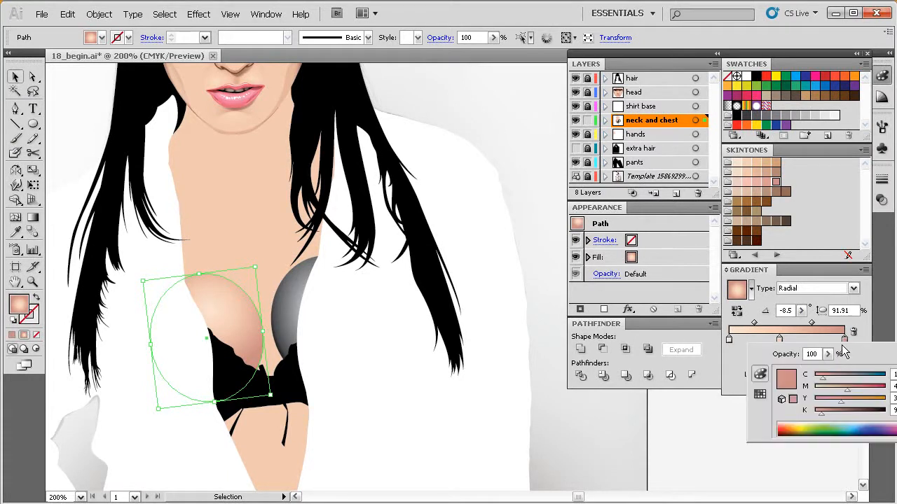
pyautogui.keyDown('shift'); pyautogui.click(822, 428); pyautogui.keyUp('shift')
pyautogui.keyDown('shift'); pyautogui.click(823, 428); pyautogui.keyUp('shift')
pyautogui.keyDown('shift'); pyautogui.click(823, 428); pyautogui.keyUp('shift')
pyautogui.keyDown('shift'); pyautogui.click(823, 428); pyautogui.keyUp('shift')
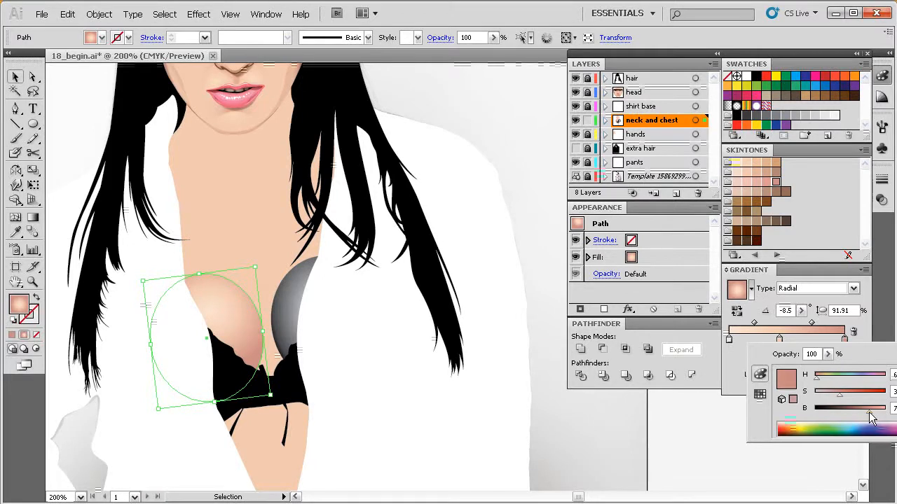
pyautogui.moveTo(840, 395); pyautogui.dragTo(823, 390)
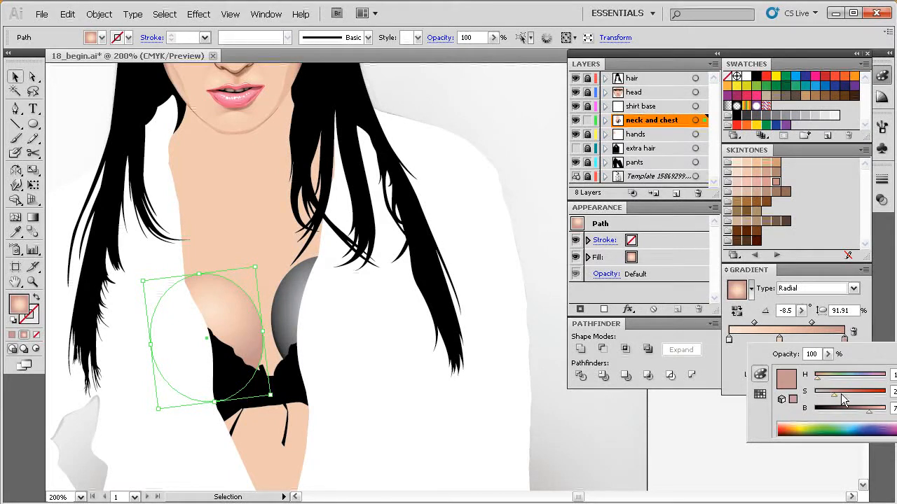
pyautogui.moveTo(835, 396); pyautogui.dragTo(836, 395)
pyautogui.click(727, 358)
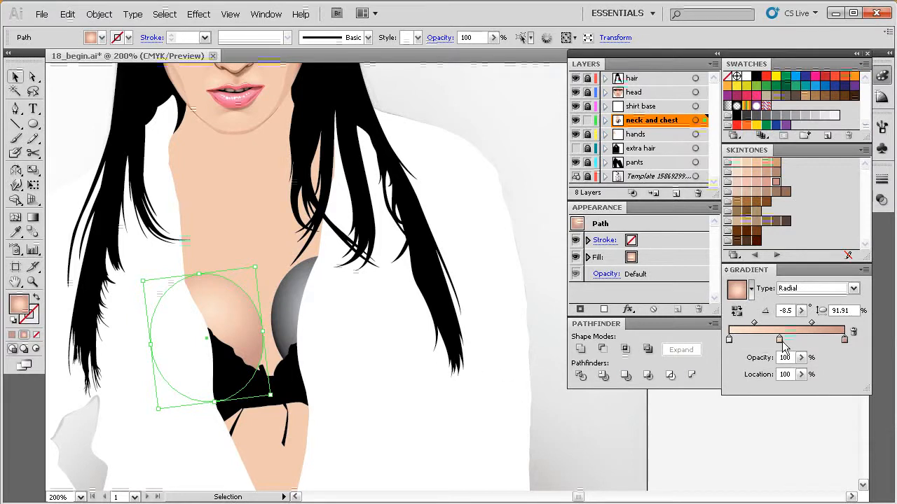
# Move the left gradient's middle stop to 69.0% and adjust the gradient to about -19° with an 83.57% aspect ratio.
pyautogui.moveTo(779, 340); pyautogui.dragTo(812, 348)
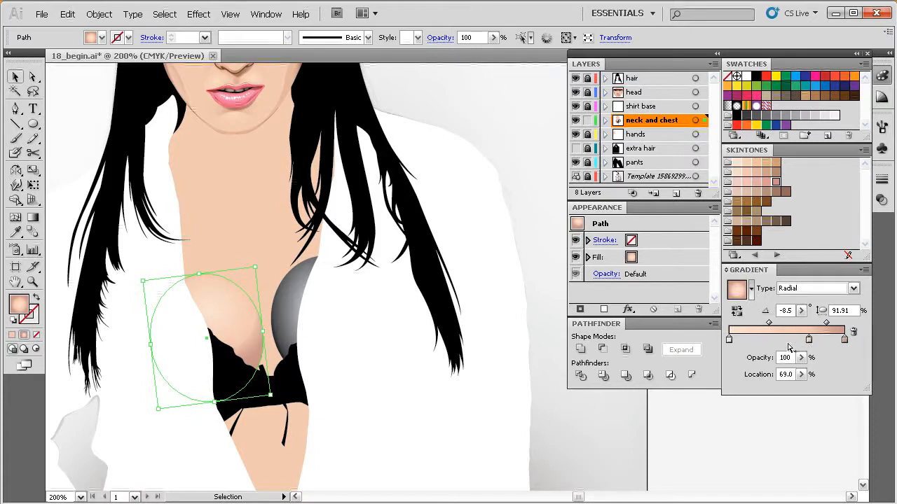
pyautogui.press('g')
pyautogui.moveTo(264, 351); pyautogui.dragTo(282, 356)
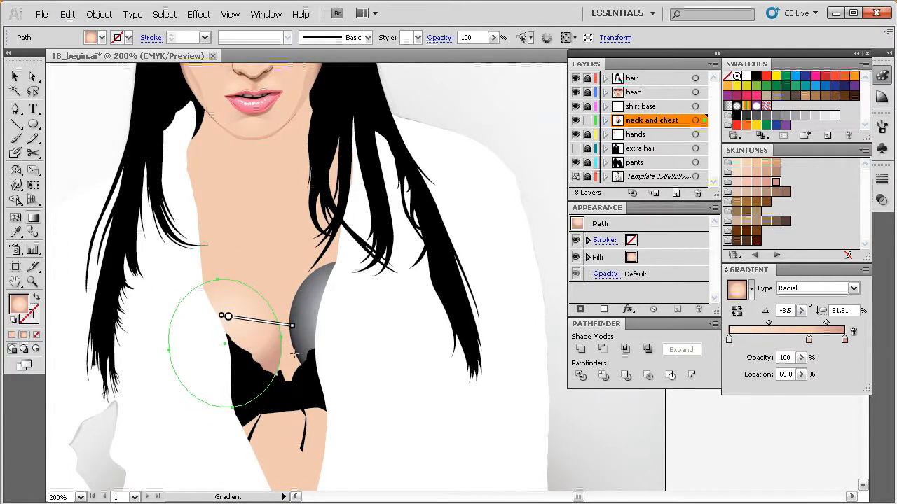
pyautogui.moveTo(240, 260)
pyautogui.moveTo(238, 259); pyautogui.dragTo(238, 264)
pyautogui.moveTo(297, 324); pyautogui.dragTo(300, 345)
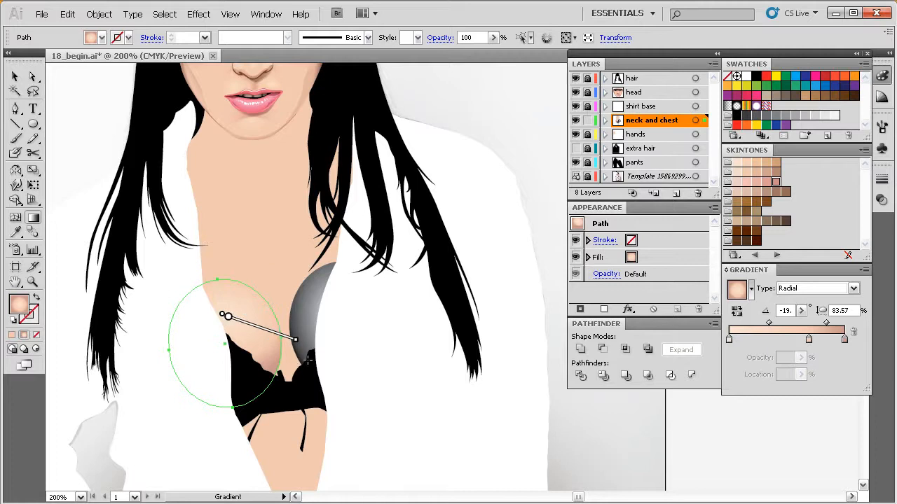
# Check the left ellipse's shading from further out and rotate its gradient to about -13°.
pyautogui.keyDown('ctrl'); pyautogui.click(512, 311); pyautogui.keyUp('ctrl')
pyautogui.moveTo(466, 349); pyautogui.dragTo(463, 340)
pyautogui.keyDown('alt'); pyautogui.click(467, 350); pyautogui.keyUp('alt')
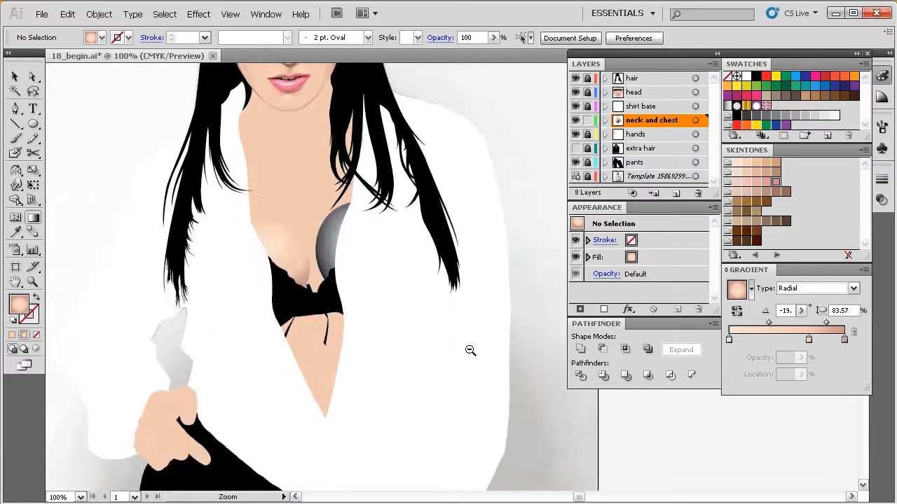
pyautogui.keyDown('alt'); pyautogui.click(465, 351); pyautogui.keyUp('alt')
pyautogui.moveTo(518, 109); pyautogui.dragTo(312, 323)
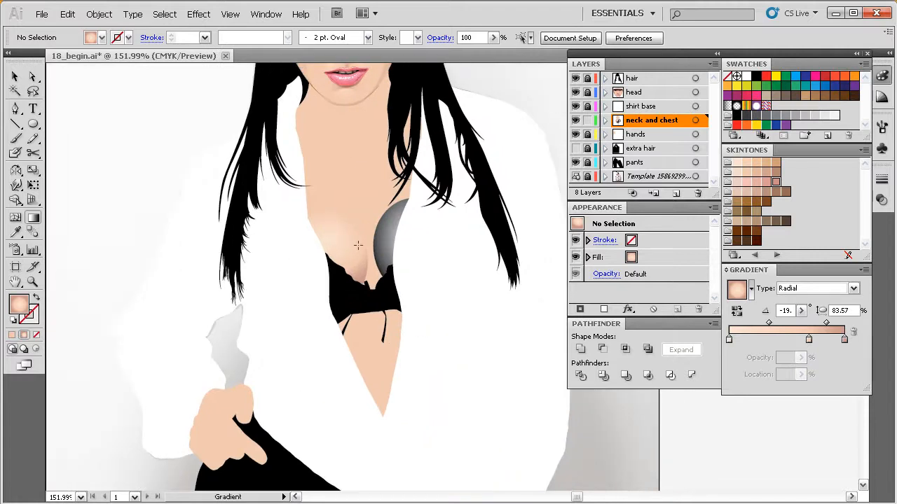
pyautogui.click(357, 250)
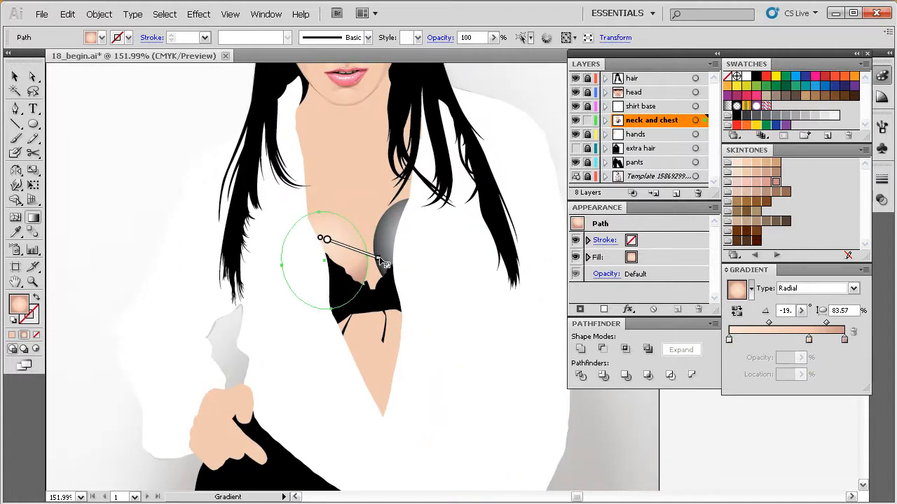
pyautogui.moveTo(382, 258); pyautogui.dragTo(385, 253)
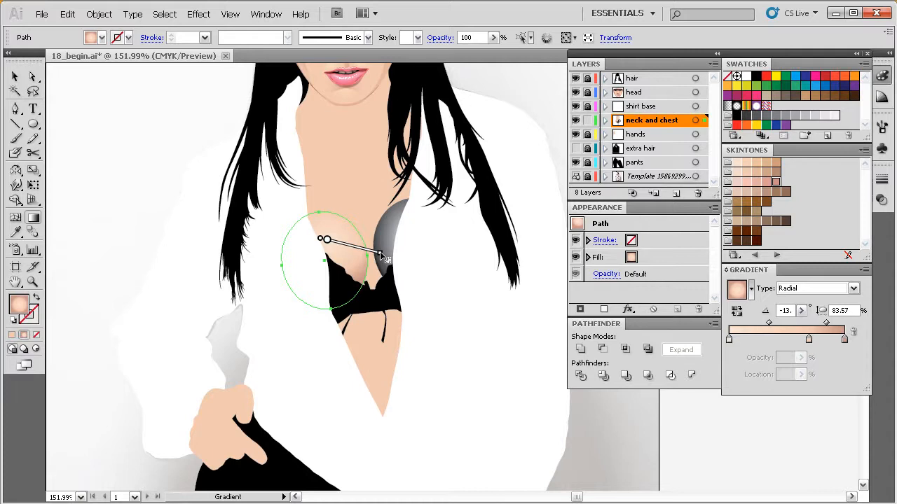
pyautogui.moveTo(332, 241)
pyautogui.moveTo(327, 241); pyautogui.dragTo(328, 240)
# Copy the left ellipse's skin-tone gradient onto the right breast ellipse with the Eyedropper.
pyautogui.keyDown('ctrl'); pyautogui.click(481, 256); pyautogui.keyUp('ctrl')
pyautogui.moveTo(466, 283); pyautogui.dragTo(457, 291)
pyautogui.moveTo(377, 276); pyautogui.dragTo(367, 295)
pyautogui.moveTo(347, 256); pyautogui.dragTo(371, 276)
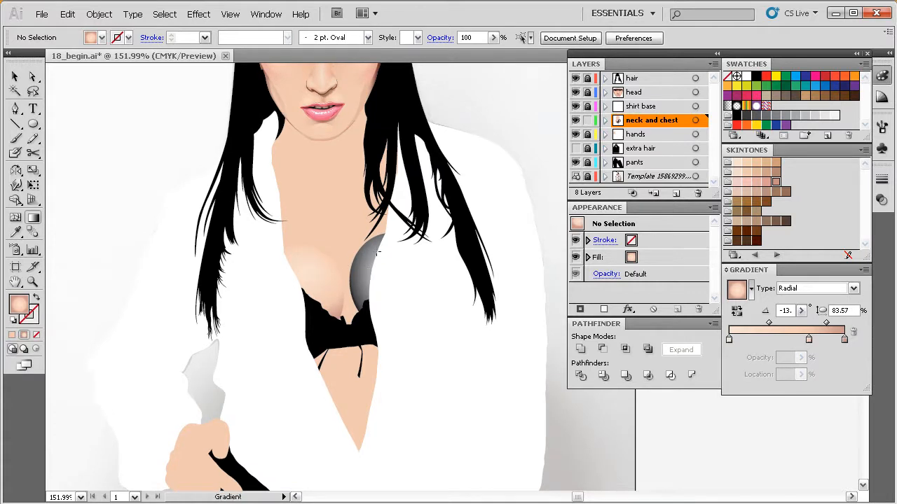
pyautogui.click(369, 272)
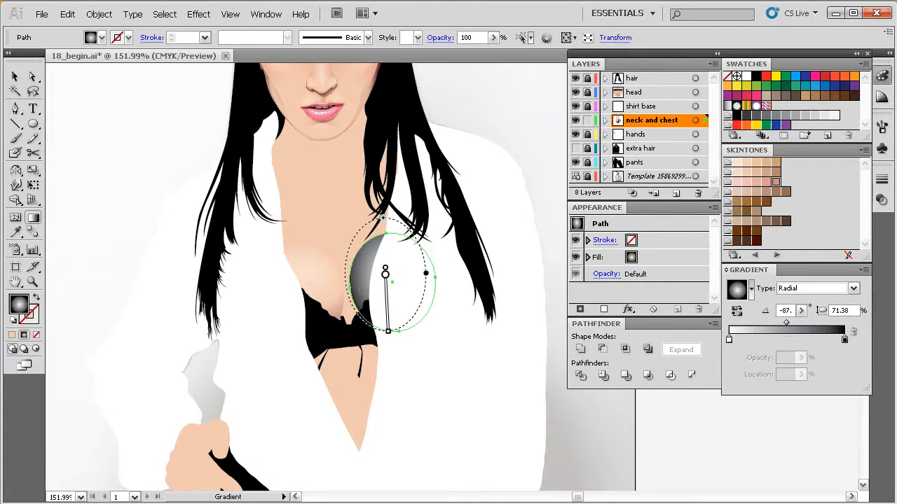
pyautogui.press('i')
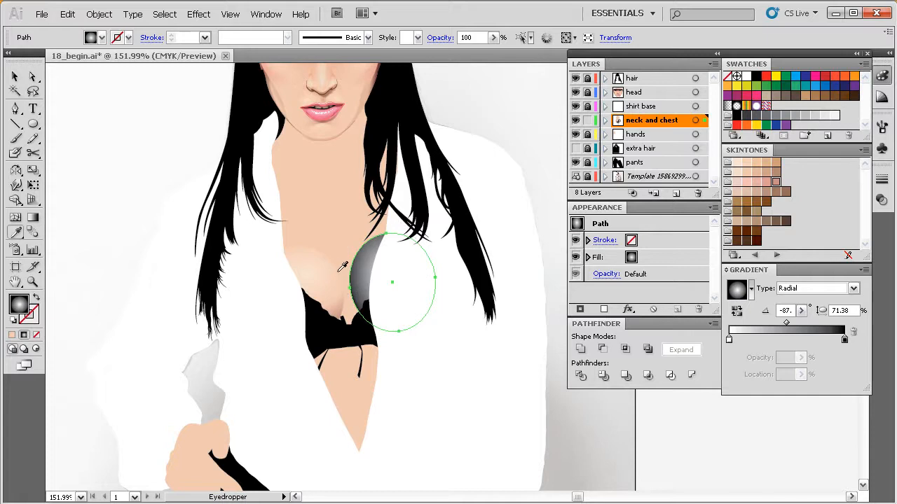
pyautogui.click(323, 272)
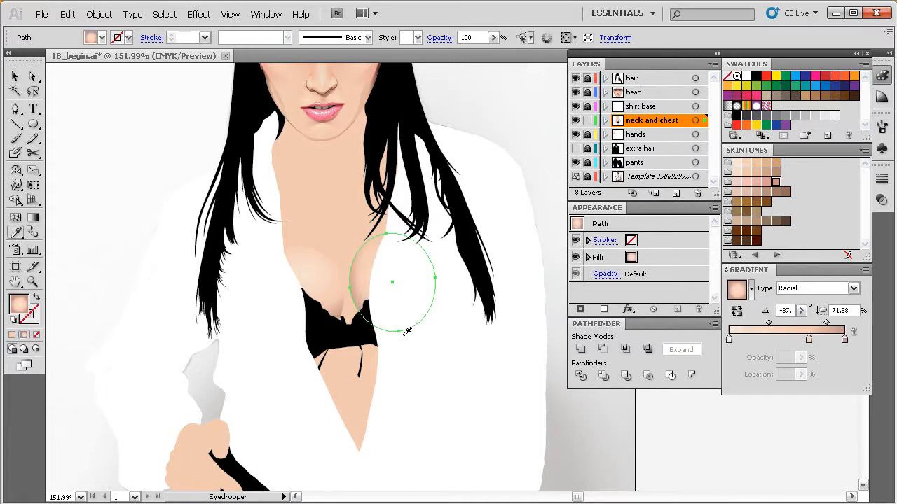
# Adjust the right ellipse's gradient to about -72° and an 82.12% aspect ratio, moving its centre slightly right.
pyautogui.press('g')
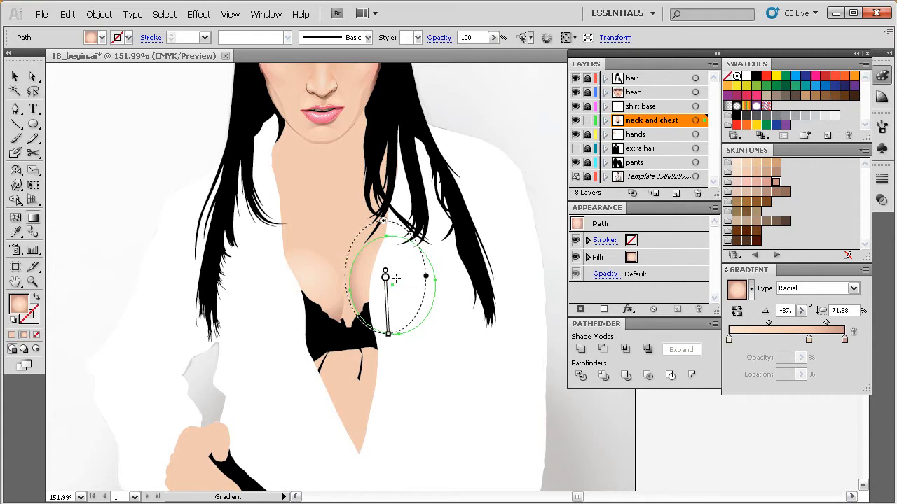
pyautogui.moveTo(388, 334); pyautogui.dragTo(396, 335)
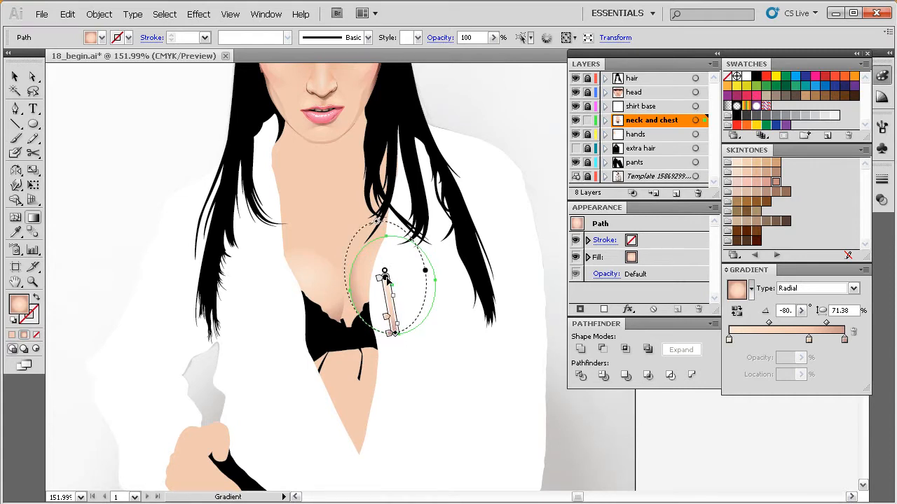
pyautogui.moveTo(397, 338); pyautogui.dragTo(400, 331)
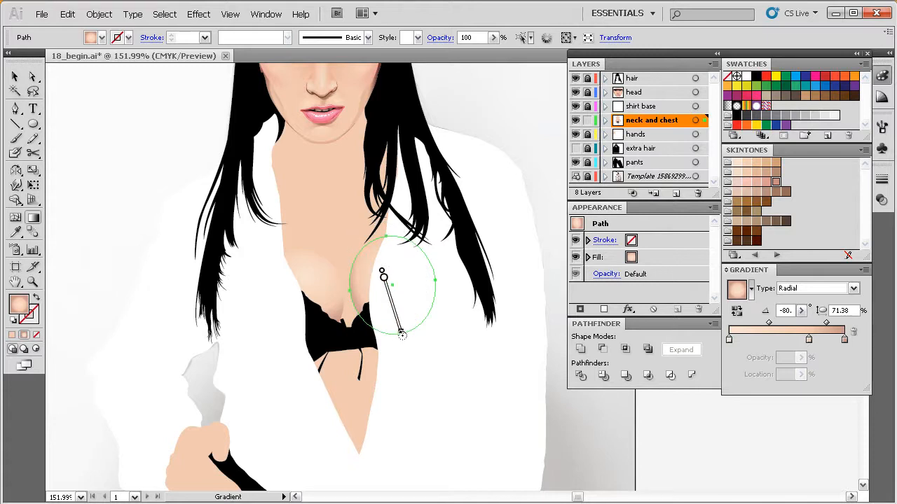
pyautogui.moveTo(422, 267); pyautogui.dragTo(424, 266)
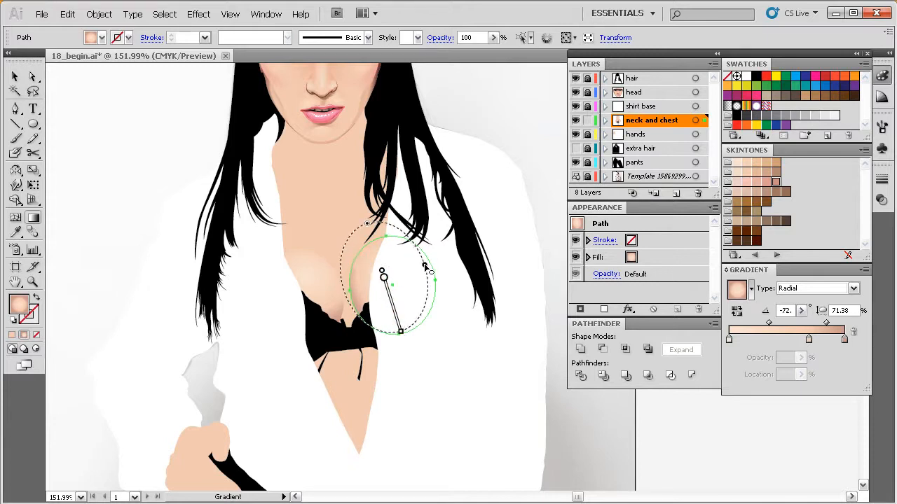
pyautogui.moveTo(518, 161)
pyautogui.mouseDown()
pyautogui.moveTo(412, 286)
pyautogui.moveTo(278, 392)
pyautogui.mouseUp()
pyautogui.moveTo(453, 336); pyautogui.dragTo(426, 330)
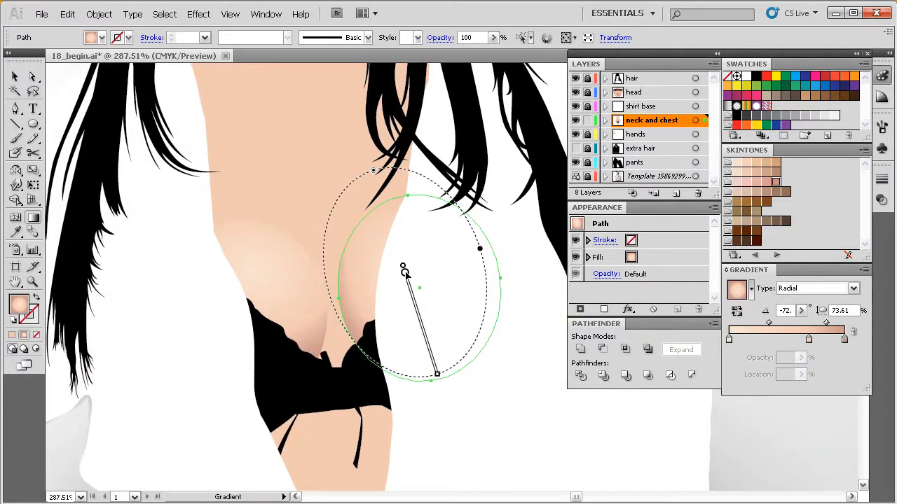
pyautogui.moveTo(479, 251); pyautogui.dragTo(489, 245)
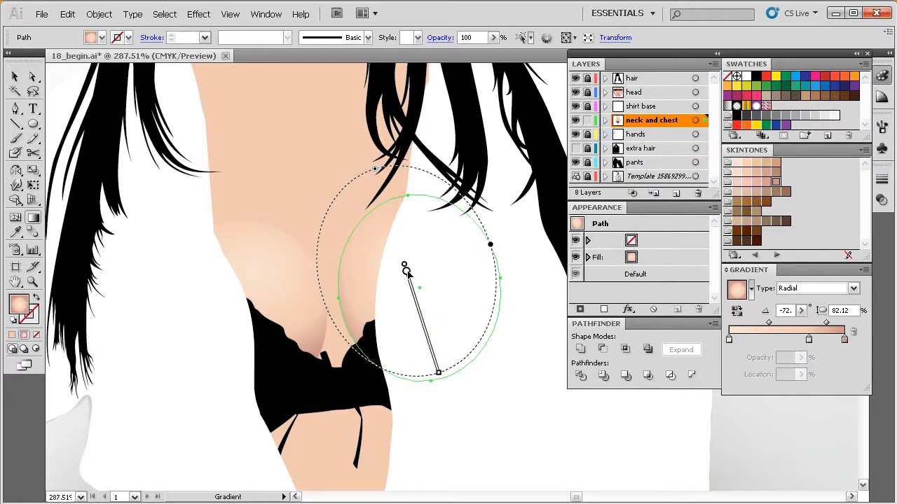
pyautogui.moveTo(406, 272); pyautogui.dragTo(412, 272)
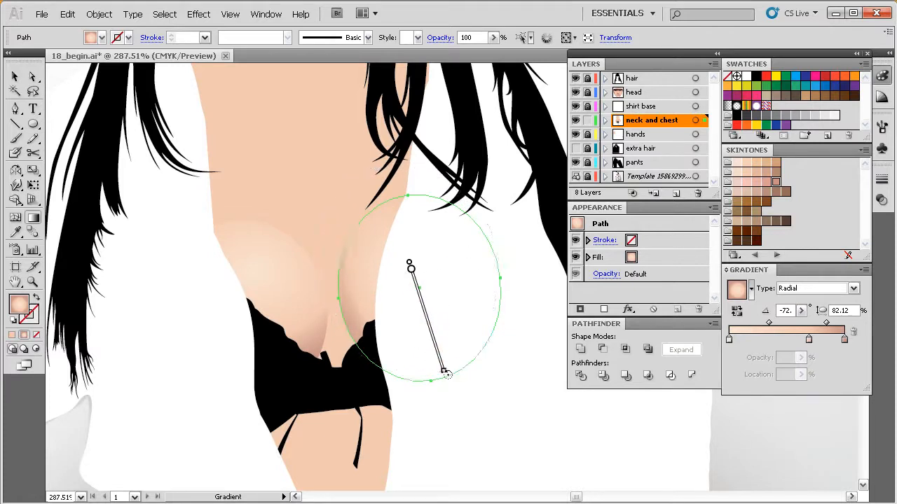
# Rotate the right breast ellipse's radial gradient to about -62°, shift it slightly to the left, and deselect the ellipse.
pyautogui.hotkey('ctrl', 'z')
pyautogui.moveTo(441, 376)
pyautogui.mouseDown()
pyautogui.moveTo(458, 367)
pyautogui.moveTo(453, 360)
pyautogui.moveTo(456, 368)
pyautogui.mouseUp()
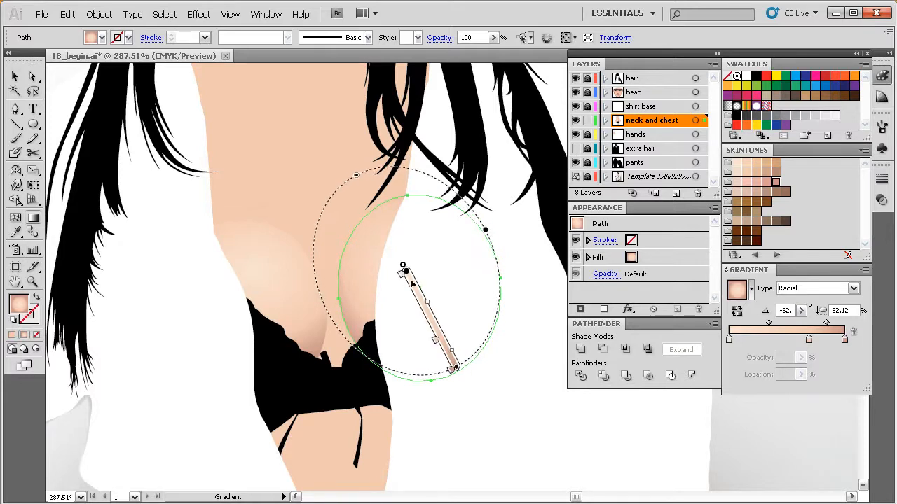
pyautogui.moveTo(406, 272); pyautogui.dragTo(400, 268)
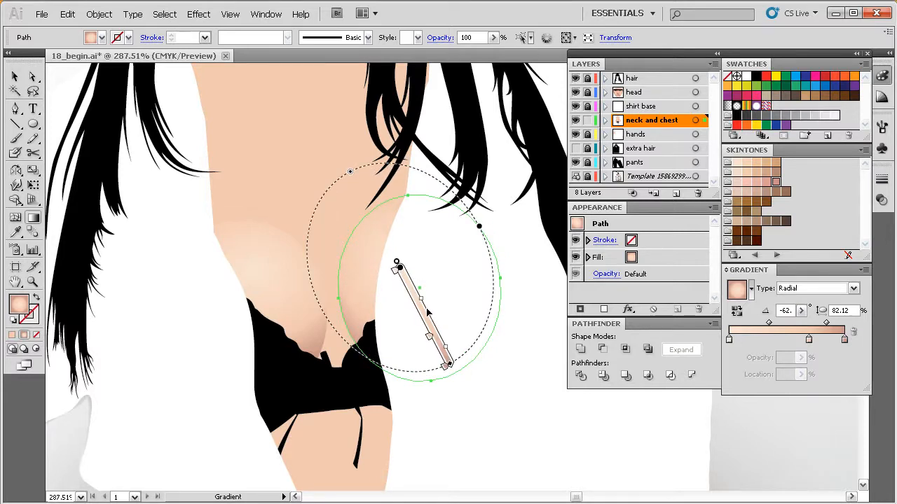
pyautogui.moveTo(432, 313); pyautogui.dragTo(423, 320)
pyautogui.keyDown('ctrl'); pyautogui.keyDown('alt'); pyautogui.click(450, 328); pyautogui.keyUp('alt'); pyautogui.keyUp('ctrl')
pyautogui.keyDown('ctrl'); pyautogui.keyDown('alt'); pyautogui.click(451, 329); pyautogui.keyUp('alt'); pyautogui.keyUp('ctrl')
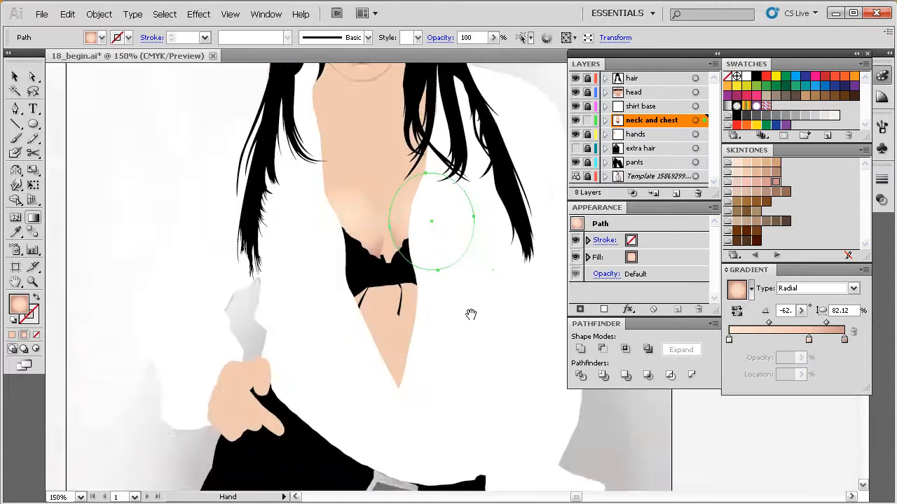
pyautogui.moveTo(481, 295); pyautogui.dragTo(456, 312)
pyautogui.keyDown('ctrl'); pyautogui.click(528, 206); pyautogui.keyUp('ctrl')
pyautogui.moveTo(459, 271); pyautogui.dragTo(456, 321)
pyautogui.moveTo(386, 314); pyautogui.dragTo(384, 323)
pyautogui.press('v')
pyautogui.scroll(3, 371, 310)
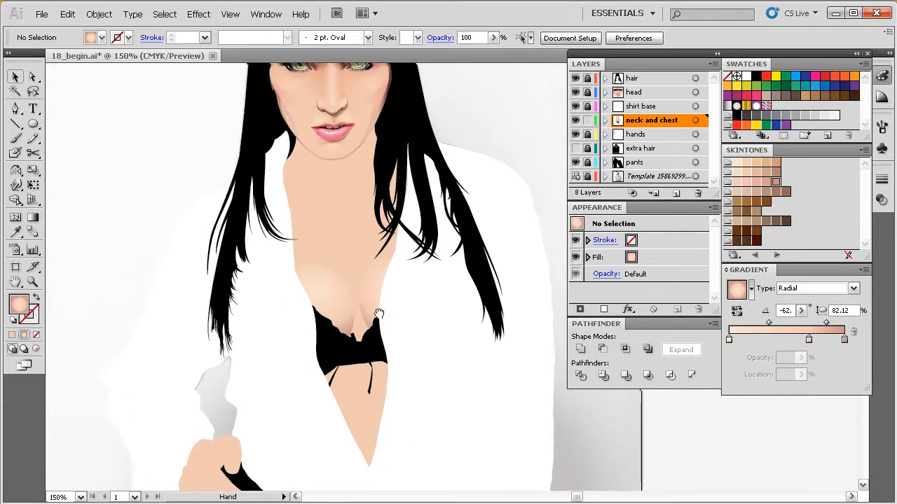
# Select the unfilled shadow shape under the chin in Outline view and fill it with the brown skin-tone swatch in Preview.
pyautogui.hotkey('ctrl', 'y')
pyautogui.moveTo(390, 302); pyautogui.dragTo(389, 317)
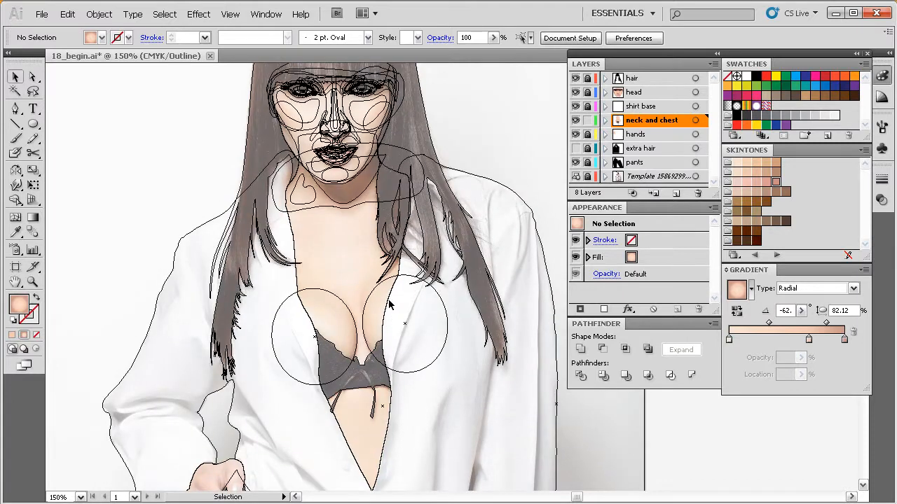
pyautogui.scroll(1, 390, 302)
pyautogui.click(367, 199)
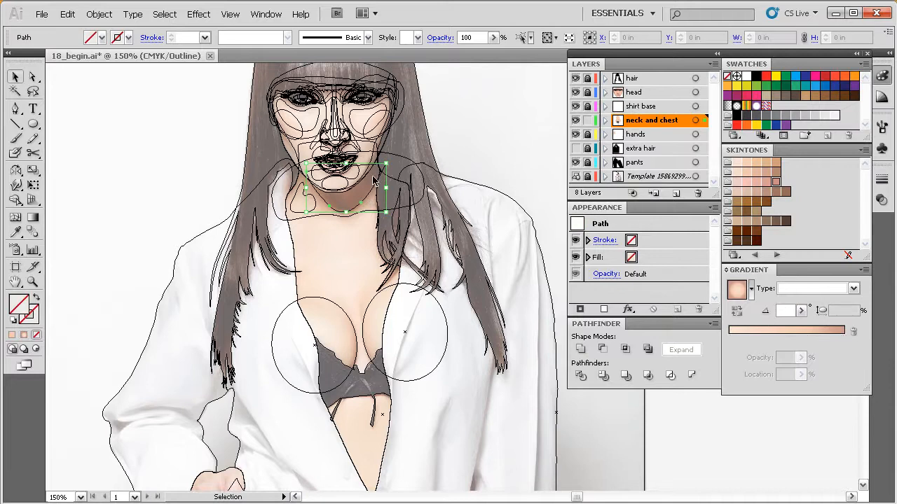
pyautogui.hotkey('ctrl', 'y')
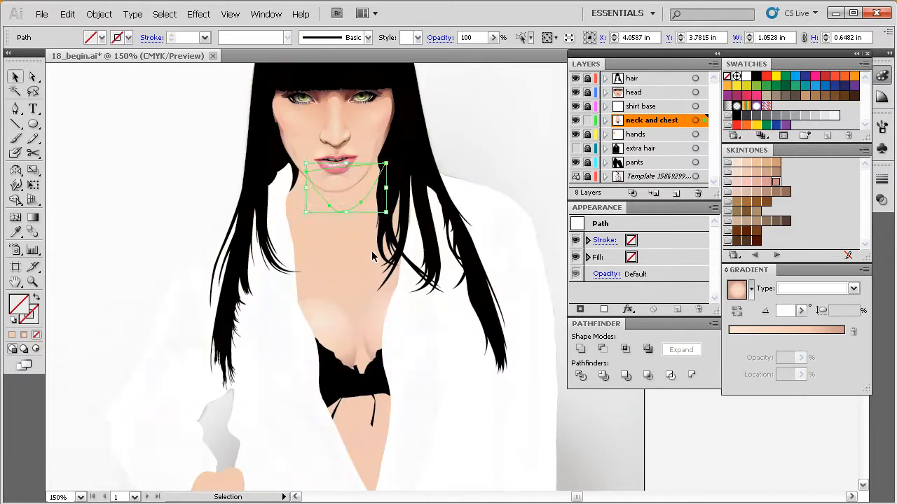
pyautogui.moveTo(518, 108); pyautogui.dragTo(253, 360)
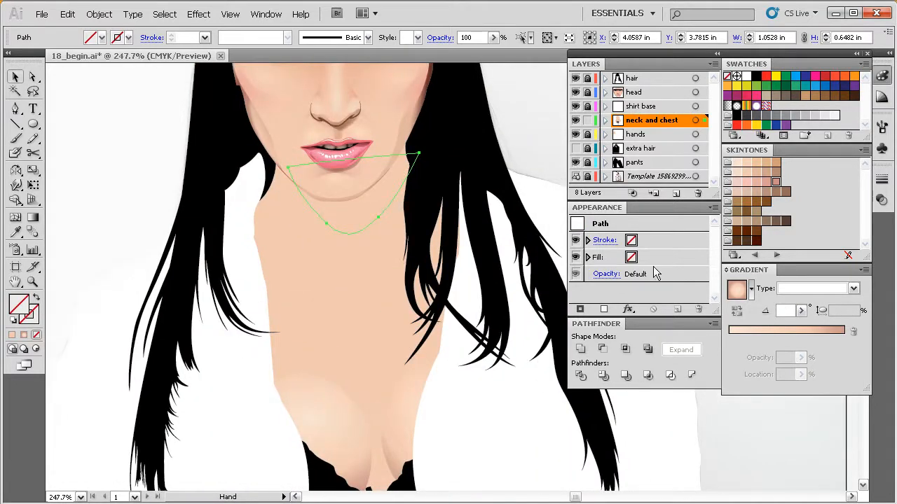
pyautogui.click(785, 193)
# Add an anchor point near the chin shadow's upper right corner and move it up to extend the shadow along the jaw.
pyautogui.moveTo(446, 313); pyautogui.dragTo(443, 311)
pyautogui.press('a')
pyautogui.moveTo(411, 171); pyautogui.dragTo(411, 191)
pyautogui.click(416, 176)
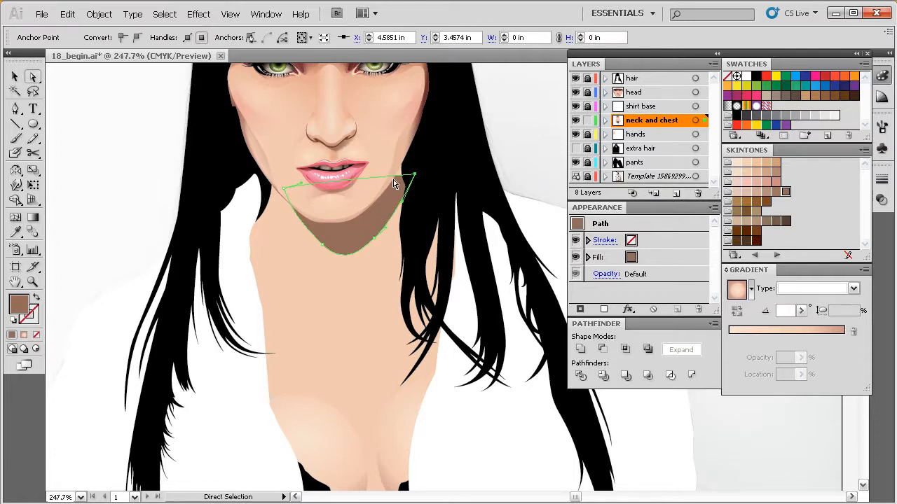
pyautogui.press('+')
pyautogui.press('a')
pyautogui.moveTo(398, 175); pyautogui.dragTo(398, 173)
pyautogui.moveTo(402, 159); pyautogui.dragTo(402, 157)
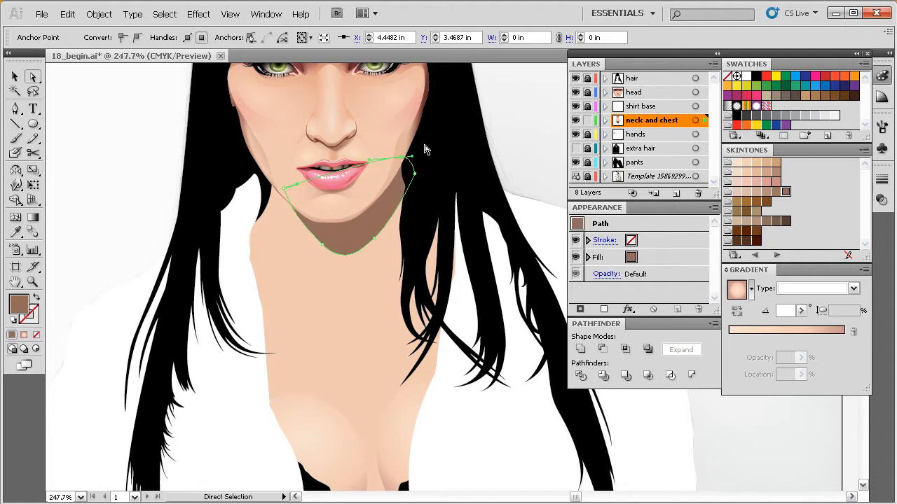
pyautogui.press('space')
pyautogui.moveTo(435, 276); pyautogui.dragTo(426, 276)
pyautogui.press('v')
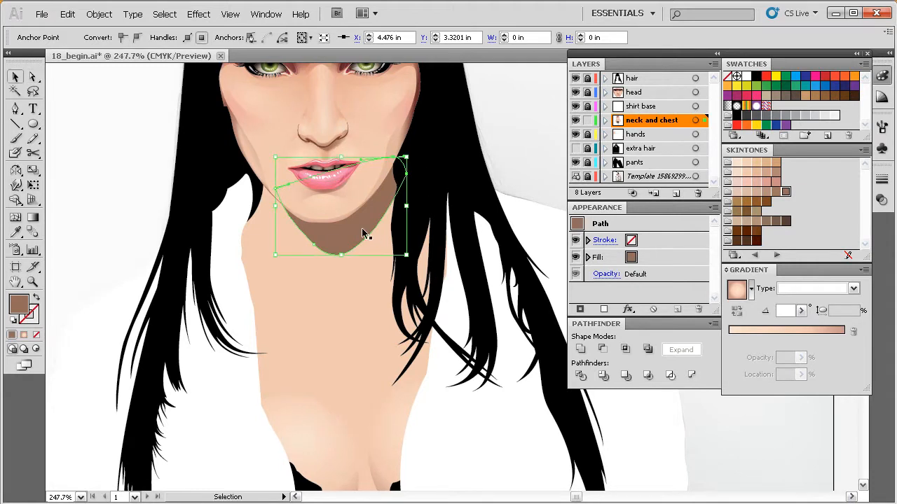
# Give the chin shadow a linear gradient fill and colour its end stop with the brown skin-tone swatch.
pyautogui.click(369, 231)
pyautogui.press('space')
pyautogui.moveTo(460, 325); pyautogui.dragTo(462, 346)
pyautogui.click(812, 288)
pyautogui.click(810, 308)
pyautogui.press('space')
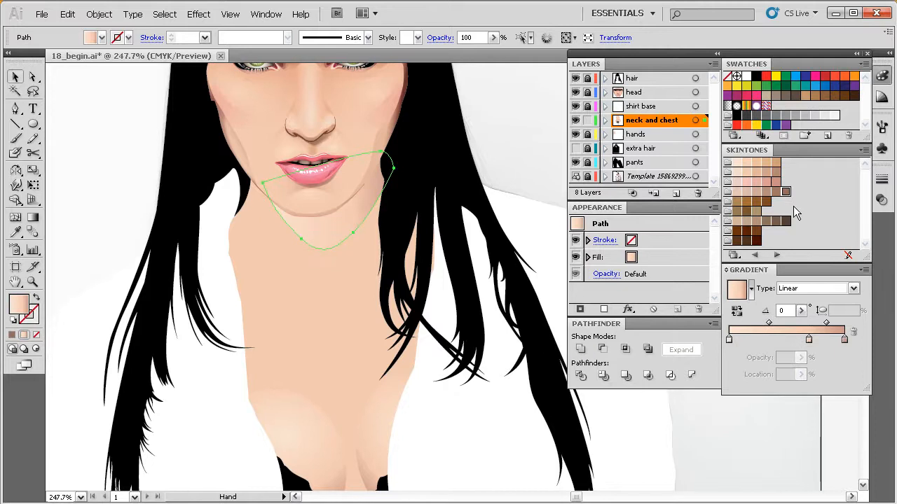
pyautogui.moveTo(786, 195); pyautogui.dragTo(845, 360)
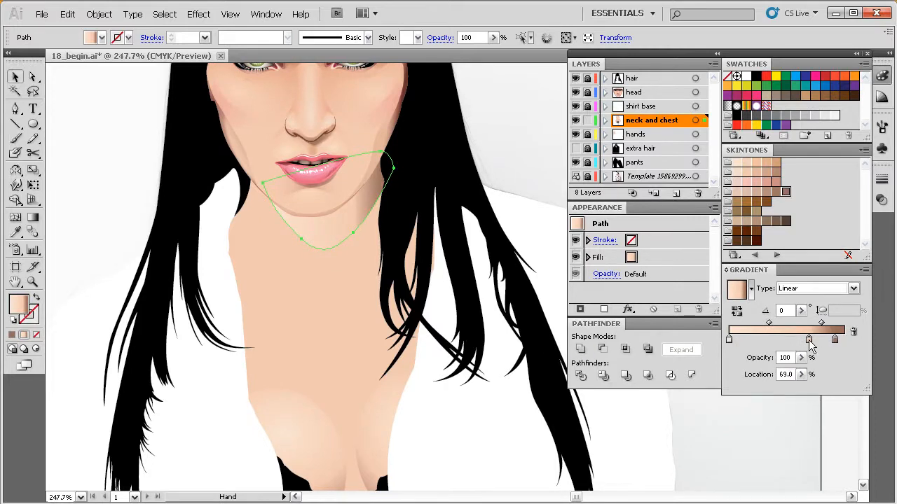
# Run the chin shadow's gradient downward at about -94° and reverse it, keeping only two stops with brown at 0%.
pyautogui.press('g')
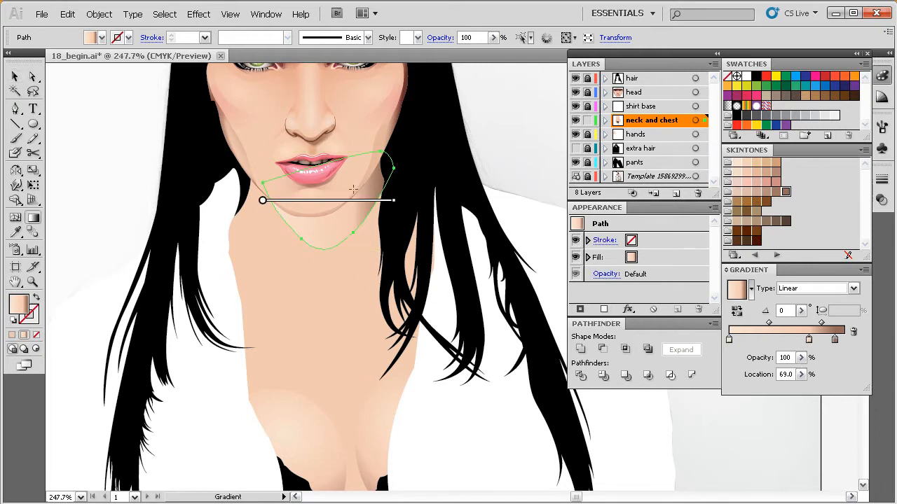
pyautogui.moveTo(330, 155); pyautogui.dragTo(320, 275)
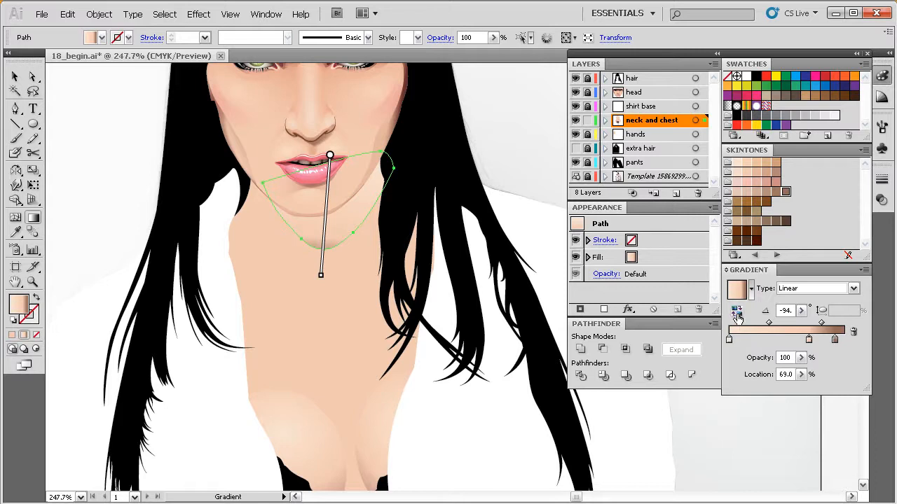
pyautogui.click(737, 310)
pyautogui.moveTo(765, 342); pyautogui.dragTo(728, 344)
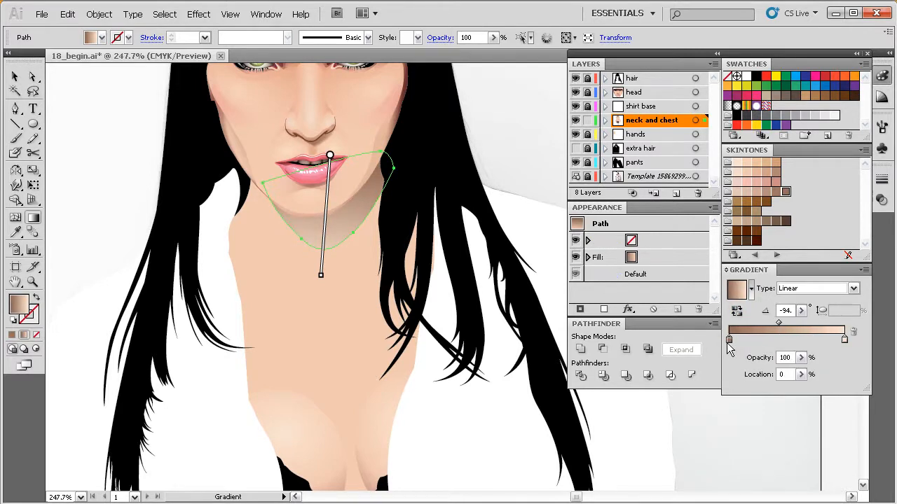
# Set the light end stop's opacity to 1% and shift the chin shadow's gradient slightly down.
pyautogui.click(799, 374)
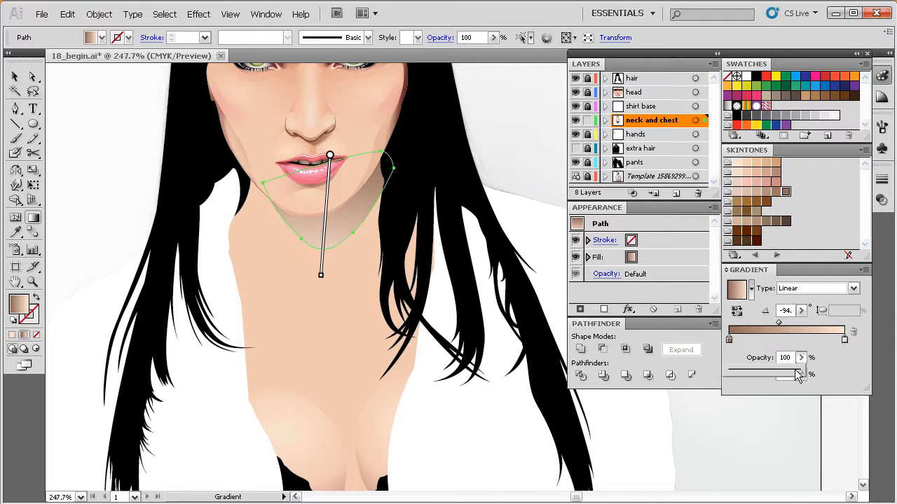
pyautogui.moveTo(801, 373); pyautogui.dragTo(757, 370)
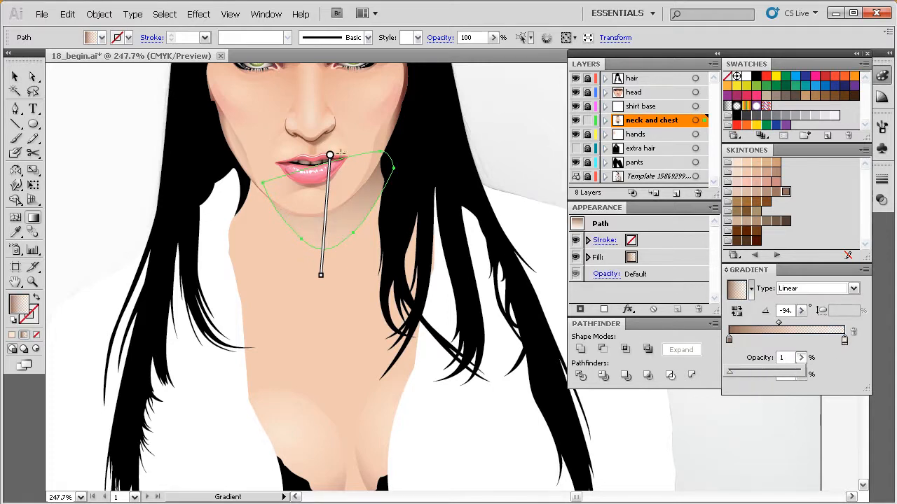
pyautogui.moveTo(331, 157); pyautogui.dragTo(329, 169)
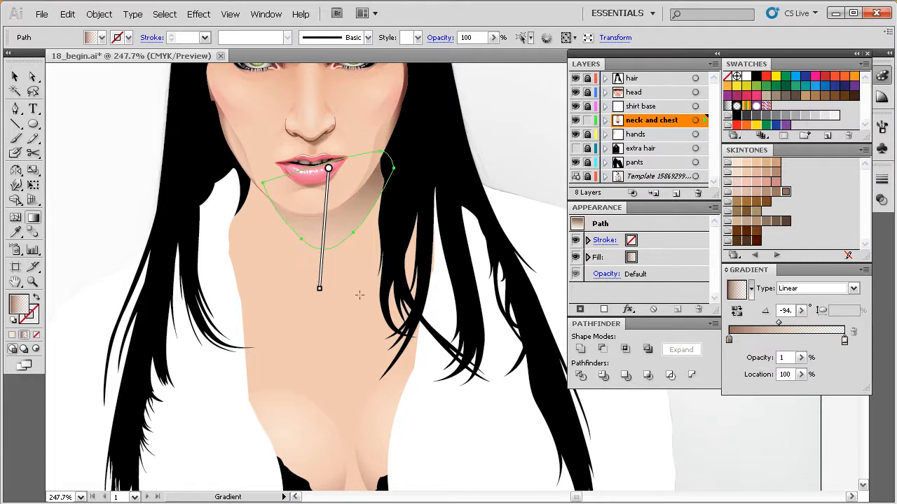
# Recolour the gradient's brown stop in HSB to hue 11, saturation about 48 and brightness 55.
pyautogui.doubleClick(730, 339)
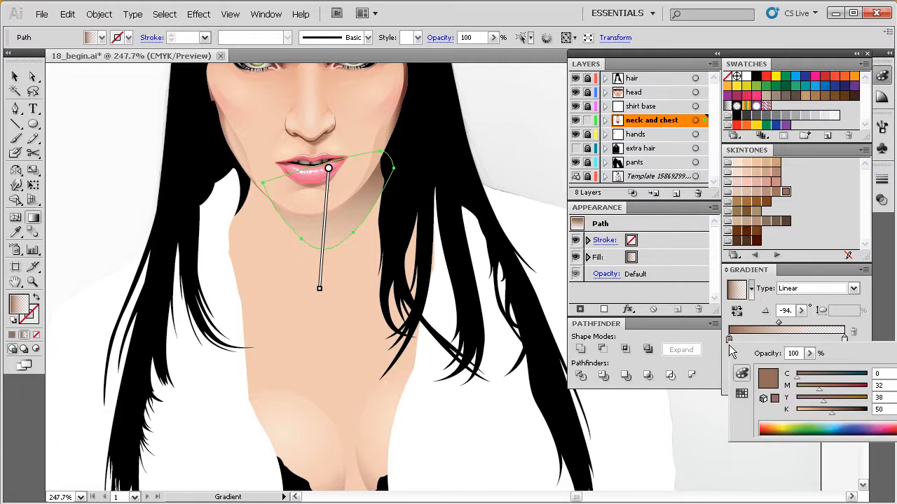
pyautogui.keyDown('shift'); pyautogui.click(816, 433); pyautogui.keyUp('shift')
pyautogui.keyDown('shift'); pyautogui.click(816, 433); pyautogui.keyUp('shift')
pyautogui.keyDown('shift'); pyautogui.click(816, 433); pyautogui.keyUp('shift')
pyautogui.keyDown('shift'); pyautogui.click(817, 433); pyautogui.keyUp('shift')
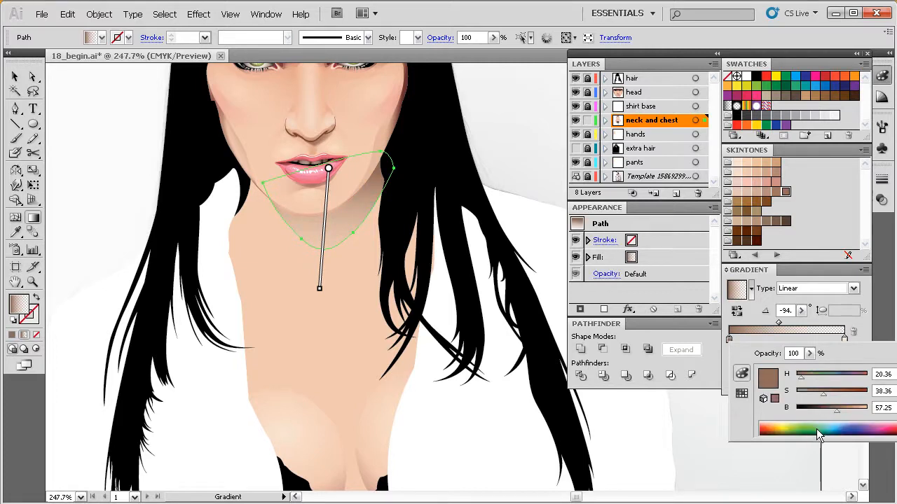
pyautogui.moveTo(824, 394); pyautogui.dragTo(798, 379)
pyautogui.click(800, 377)
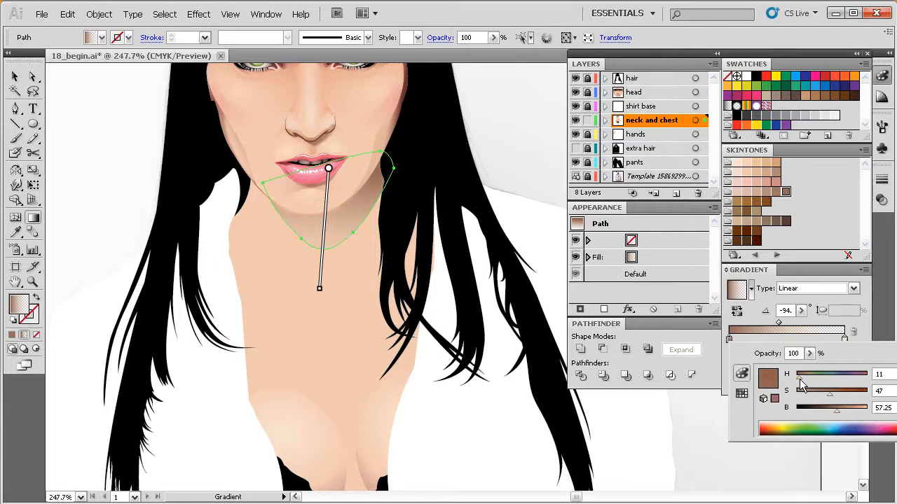
pyautogui.click(837, 411)
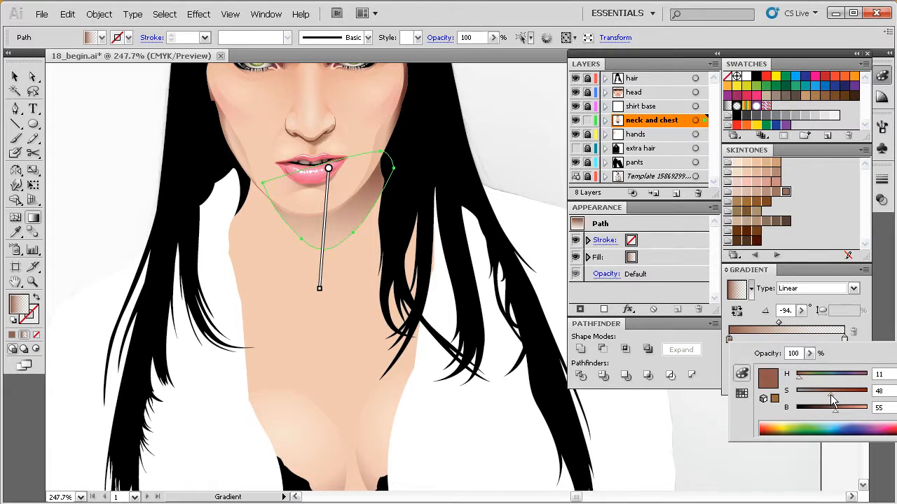
pyautogui.moveTo(830, 395); pyautogui.dragTo(831, 395)
pyautogui.click(501, 155)
# Deselect the chin shadow and check its shading against the face and neck from further out.
pyautogui.moveTo(459, 279); pyautogui.dragTo(461, 299)
pyautogui.keyDown('ctrl'); pyautogui.keyDown('alt'); pyautogui.click(458, 303); pyautogui.keyUp('alt'); pyautogui.keyUp('ctrl')
pyautogui.keyDown('ctrl'); pyautogui.keyDown('alt'); pyautogui.click(458, 303); pyautogui.keyUp('alt'); pyautogui.keyUp('ctrl')
pyautogui.press('g')
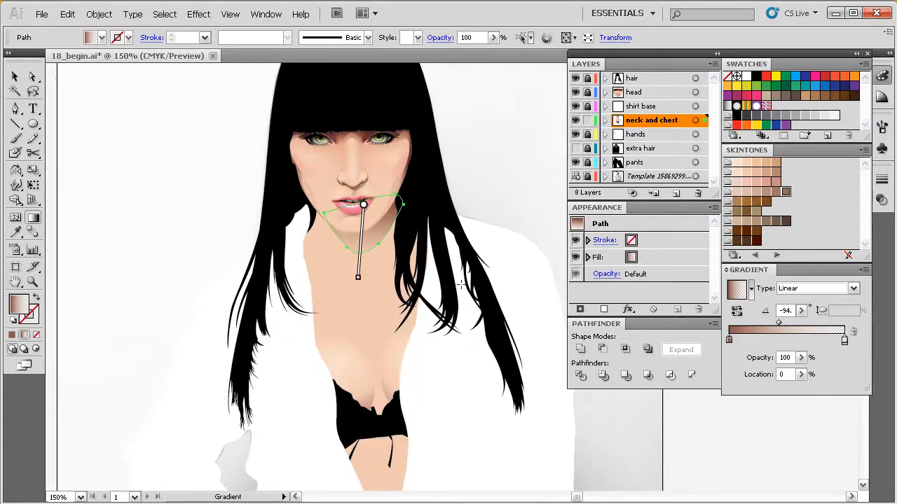
pyautogui.press('v')
pyautogui.click(499, 182)
pyautogui.moveTo(463, 267); pyautogui.dragTo(473, 280)
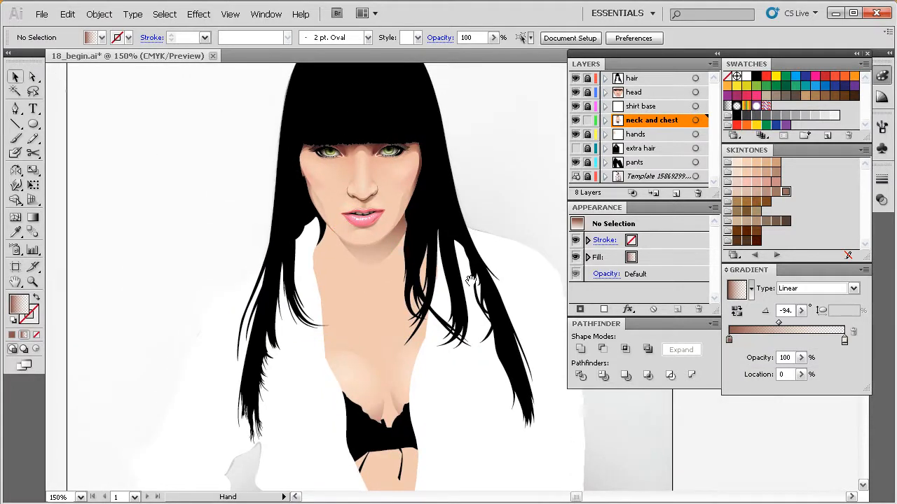
# Redirect the chin shadow's gradient diagonally down to the left at about -118°, starting at the lips, and deselect the shape.
pyautogui.moveTo(524, 123); pyautogui.dragTo(306, 405)
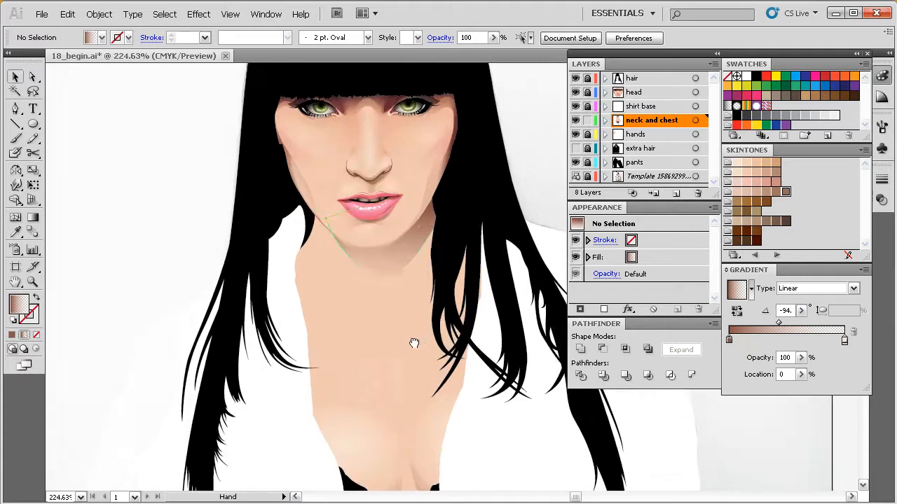
pyautogui.click(393, 253)
pyautogui.press('g')
pyautogui.moveTo(386, 206)
pyautogui.mouseDown()
pyautogui.moveTo(374, 350)
pyautogui.moveTo(348, 351)
pyautogui.mouseUp()
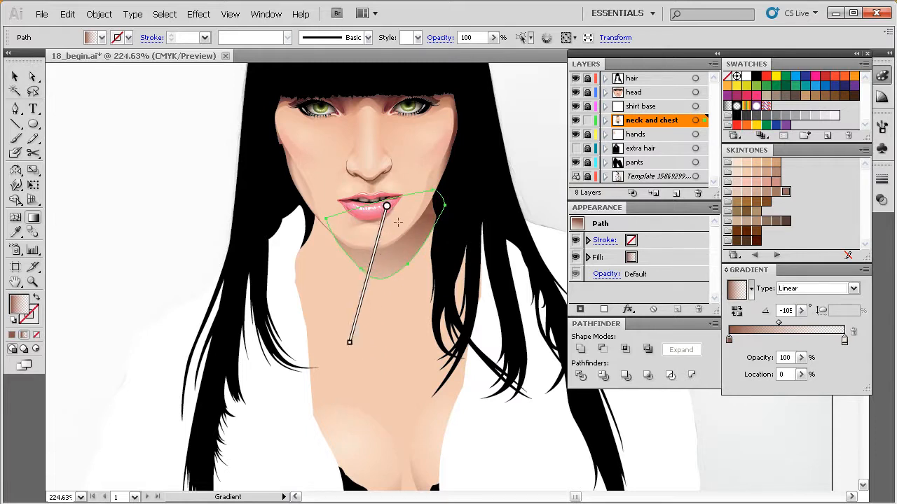
pyautogui.moveTo(387, 223)
pyautogui.mouseDown()
pyautogui.moveTo(397, 227)
pyautogui.moveTo(388, 223)
pyautogui.mouseUp()
pyautogui.moveTo(355, 346); pyautogui.dragTo(347, 337)
pyautogui.moveTo(390, 208); pyautogui.dragTo(392, 201)
pyautogui.moveTo(338, 335); pyautogui.dragTo(326, 331)
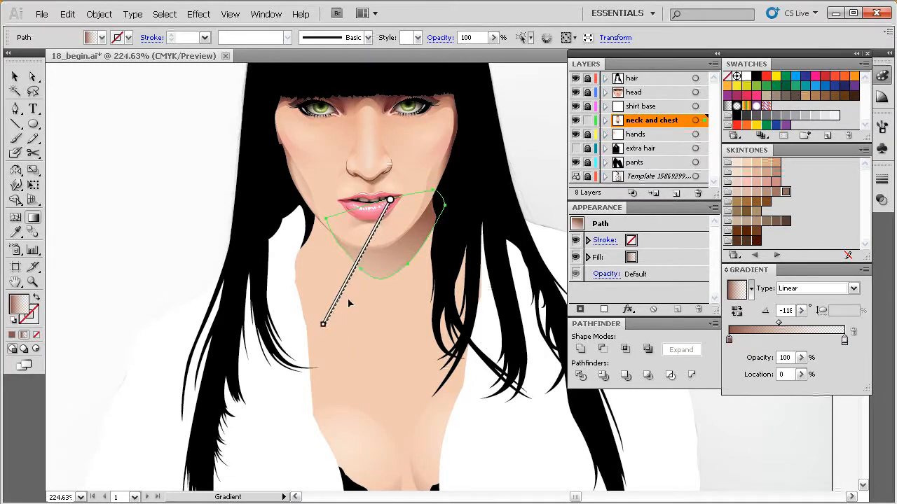
pyautogui.moveTo(392, 203); pyautogui.dragTo(387, 213)
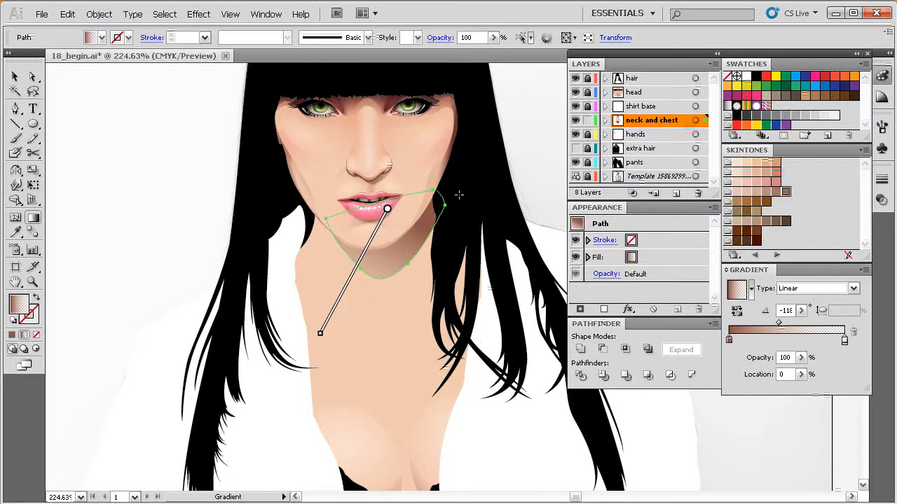
pyautogui.keyDown('ctrl'); pyautogui.click(533, 183); pyautogui.keyUp('ctrl')
pyautogui.moveTo(478, 307); pyautogui.dragTo(464, 318)
pyautogui.keyDown('ctrl'); pyautogui.keyDown('alt'); pyautogui.click(460, 325); pyautogui.keyUp('alt'); pyautogui.keyUp('ctrl')
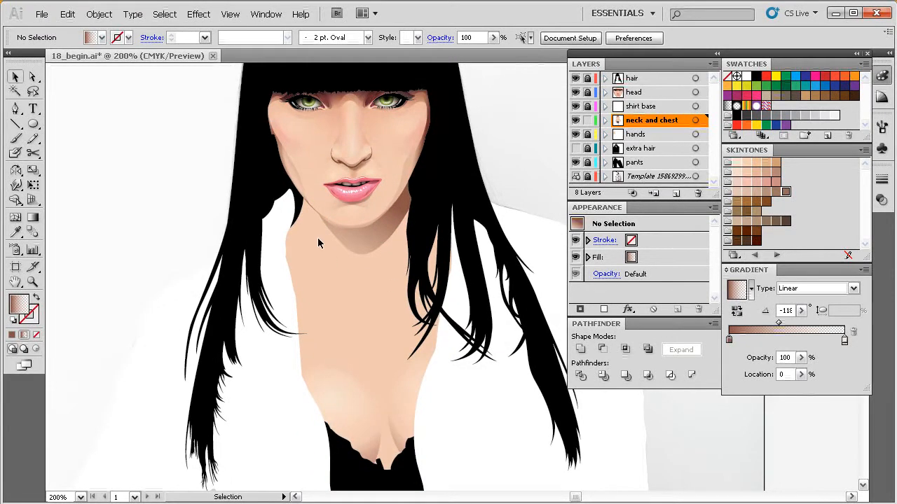
pyautogui.hotkey('ctrl', 'y')
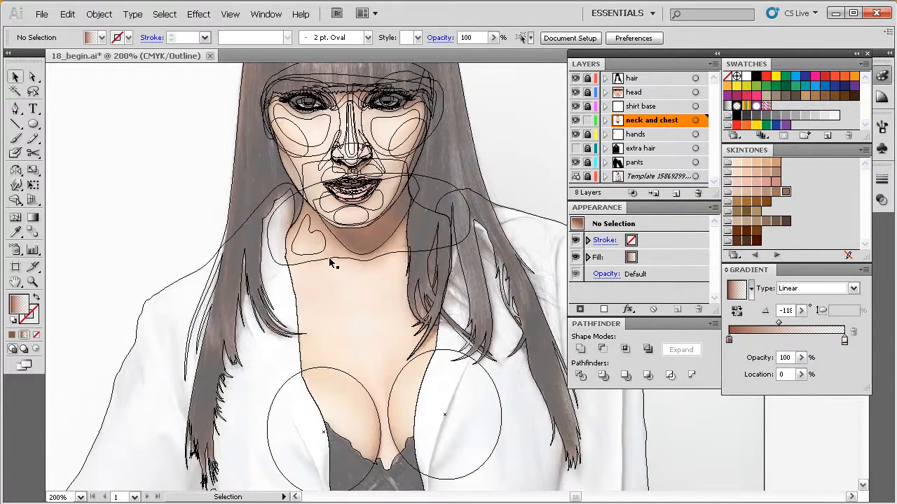
pyautogui.moveTo(361, 313); pyautogui.dragTo(366, 307)
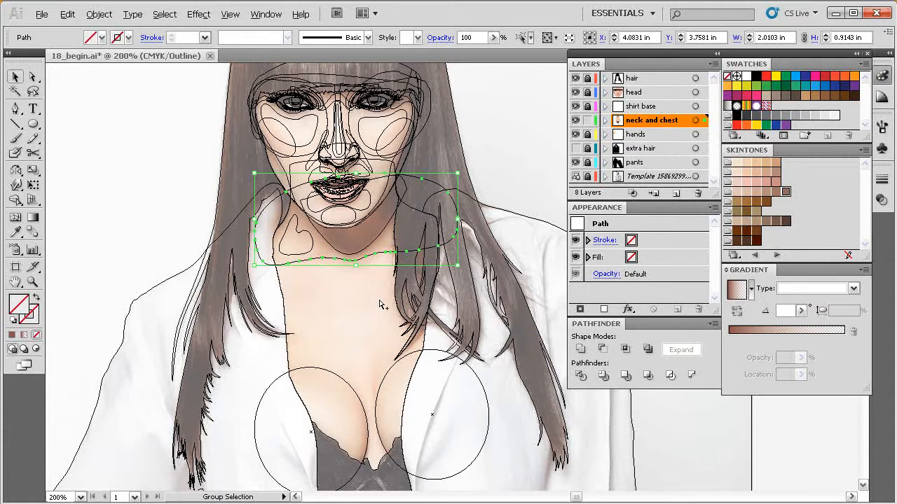
pyautogui.keyDown('shift'); pyautogui.click(382, 303); pyautogui.keyUp('shift')
pyautogui.moveTo(398, 301); pyautogui.dragTo(392, 288)
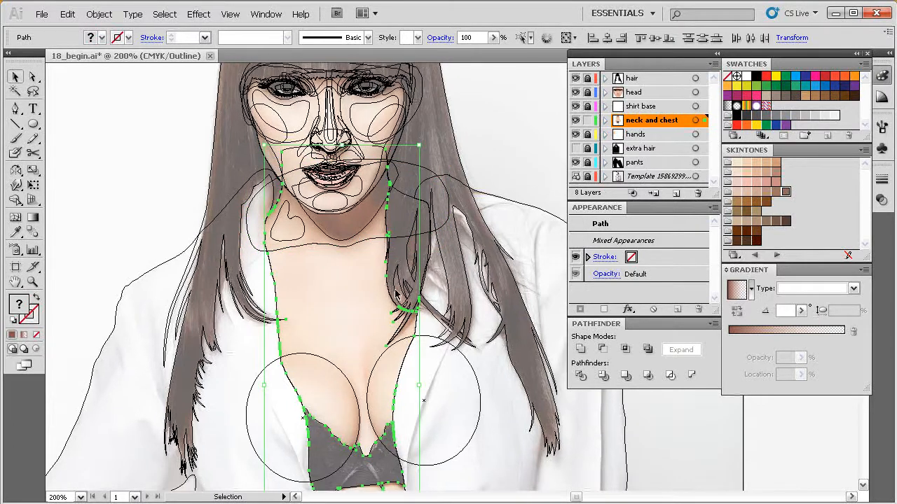
pyautogui.click(495, 164)
pyautogui.press('a')
pyautogui.hotkey('ctrl', 'y')
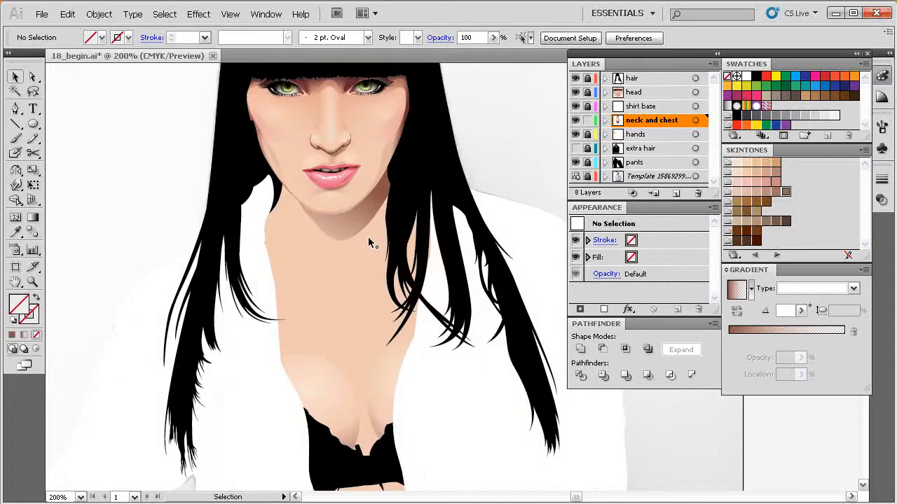
pyautogui.hotkey('ctrl', 'y')
pyautogui.keyDown('ctrl'); pyautogui.click(370, 240); pyautogui.keyUp('ctrl')
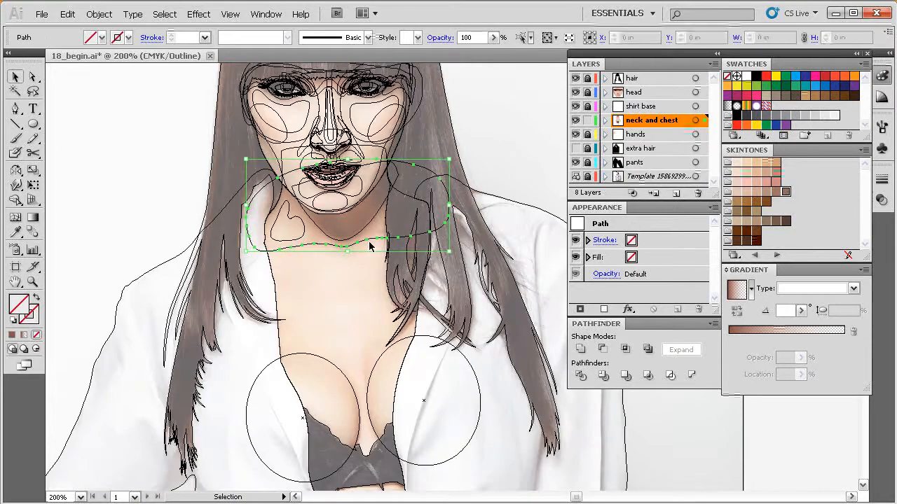
pyautogui.hotkey('ctrl', 'y')
pyautogui.keyDown('shift'); pyautogui.click(363, 280); pyautogui.keyUp('shift')
pyautogui.press('space')
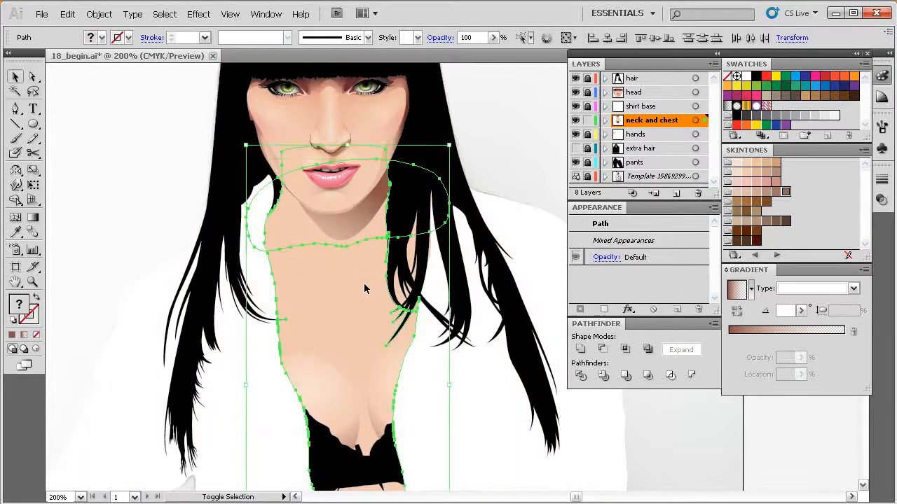
pyautogui.moveTo(363, 294); pyautogui.dragTo(363, 296)
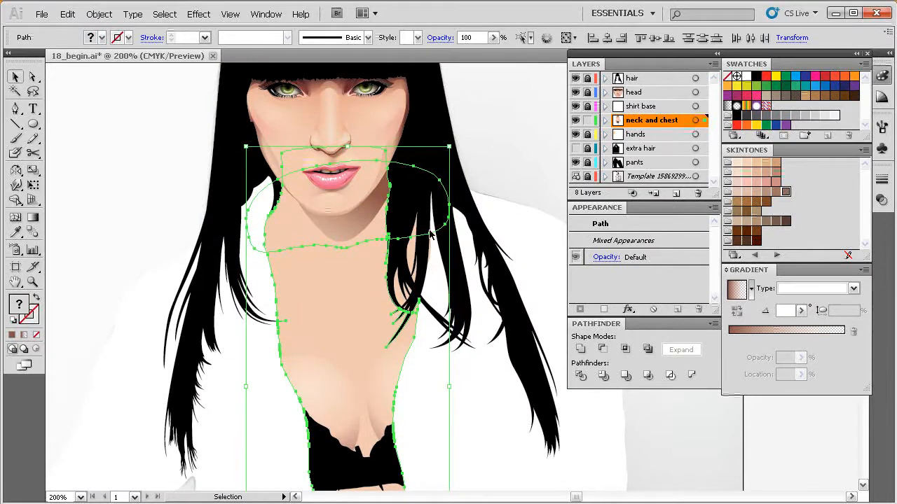
pyautogui.click(498, 173)
# Copy the neck and chest base shape, then intersect the original with the unfilled shading outline across the neck.
pyautogui.click(357, 280)
pyautogui.hotkey('ctrl', 'c')
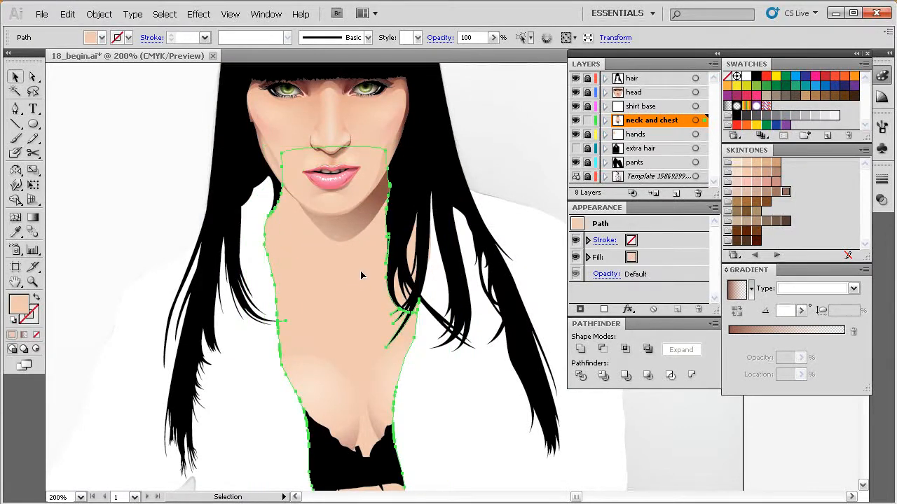
pyautogui.hotkey('ctrl', 'y')
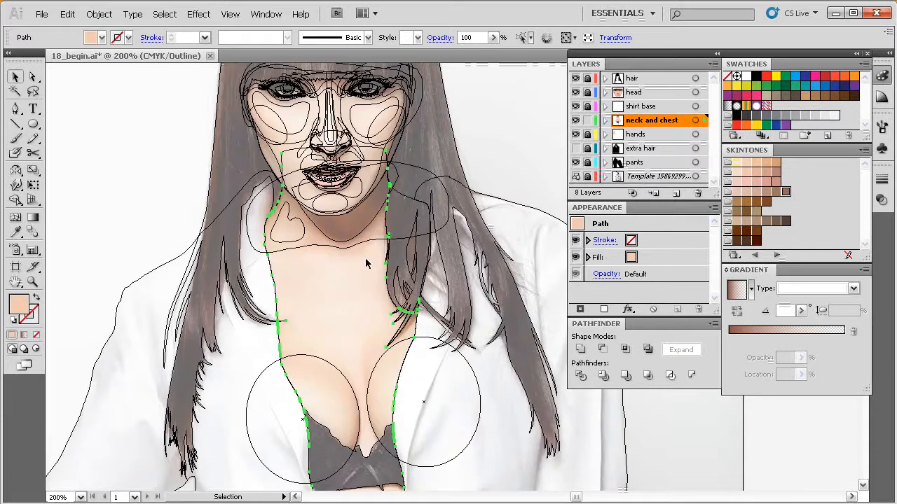
pyautogui.keyDown('shift'); pyautogui.click(369, 244); pyautogui.keyUp('shift')
pyautogui.hotkey('ctrl', 'y')
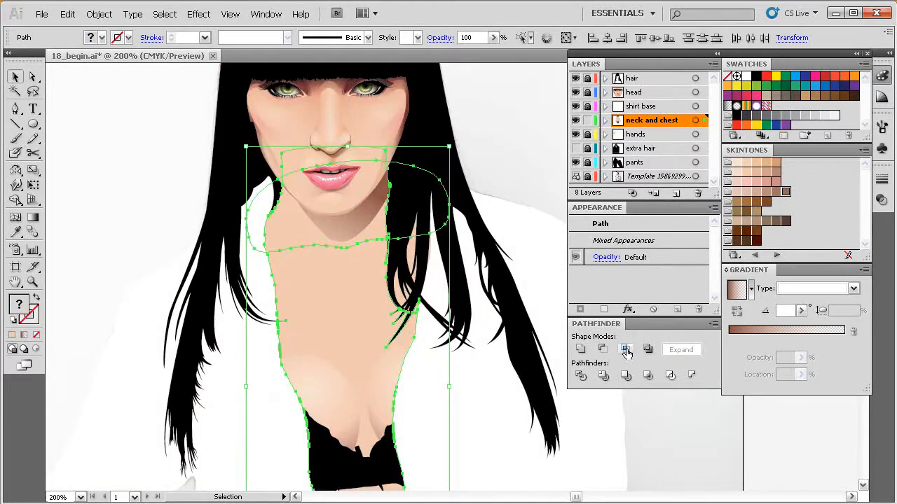
pyautogui.click(626, 351)
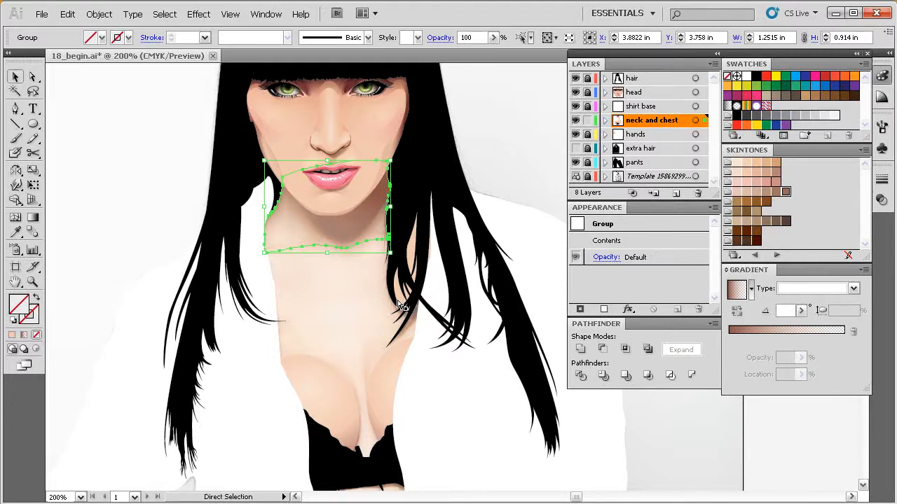
# Paste the copied skin base in place, send it to the back, and select the trimmed neck shading group.
pyautogui.hotkey('ctrl', 'z')
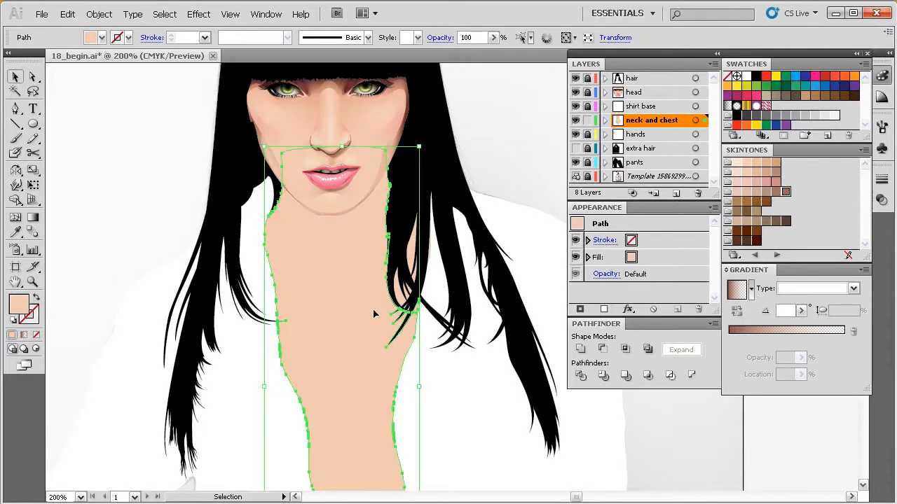
pyautogui.hotkey('ctrl', 'z')
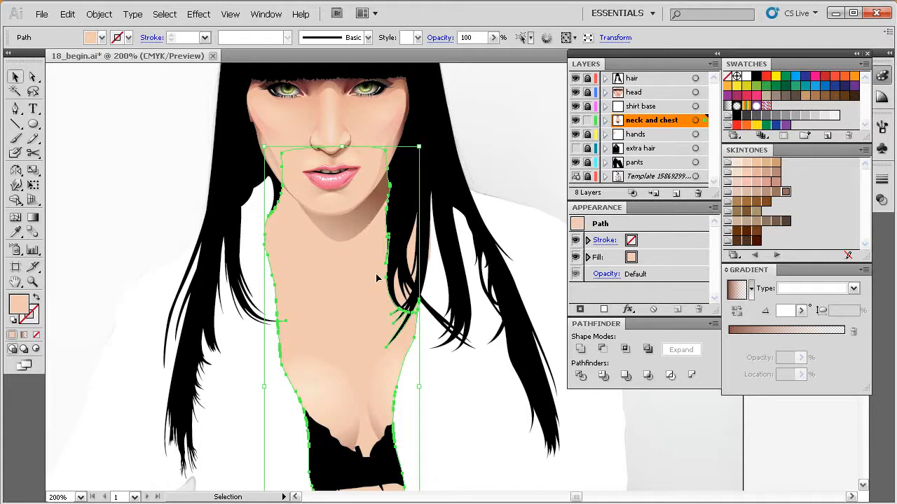
pyautogui.hotkey('ctrl', 'y')
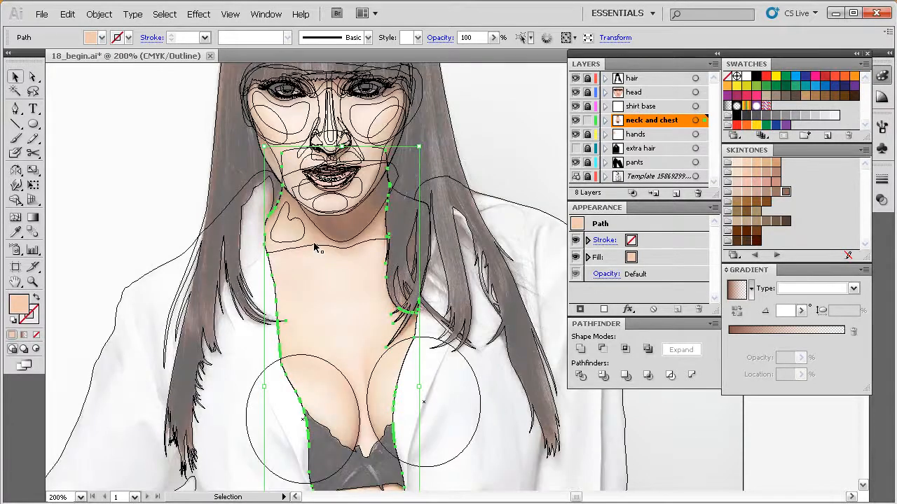
pyautogui.click(317, 249)
pyautogui.press('a')
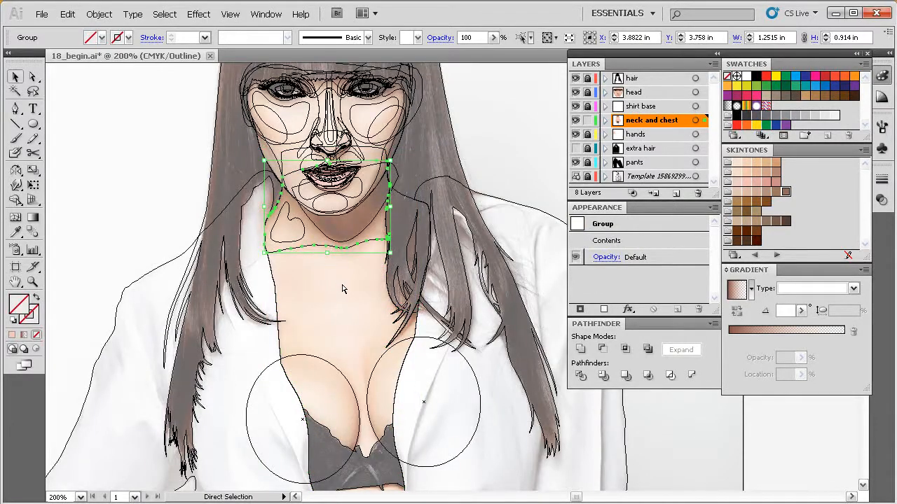
pyautogui.hotkey('ctrl', 'y')
pyautogui.hotkey('ctrl', 'space')
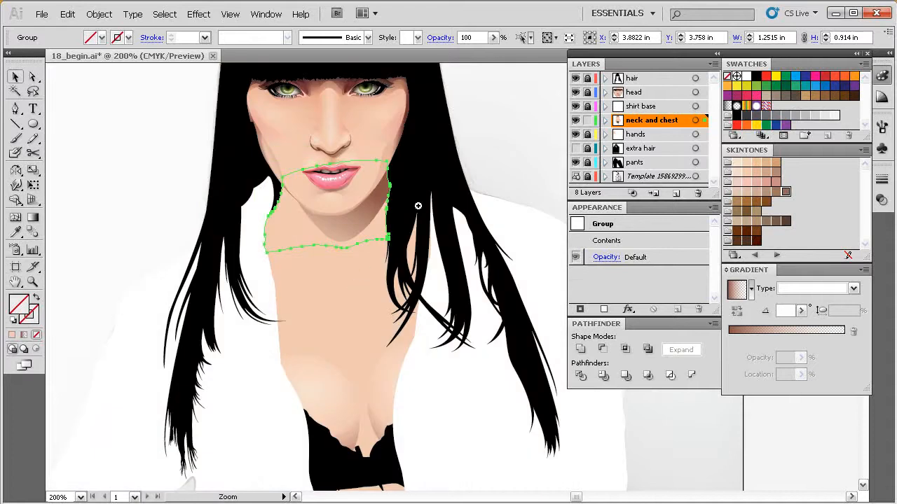
# Hide the neck and chest layer to examine the shadows on the photo's neck up close, then show the layer again.
pyautogui.keyDown('ctrl'); pyautogui.moveTo(210, 109); pyautogui.dragTo(524, 420); pyautogui.keyUp('ctrl')
pyautogui.moveTo(400, 302); pyautogui.dragTo(386, 313)
pyautogui.click(575, 121)
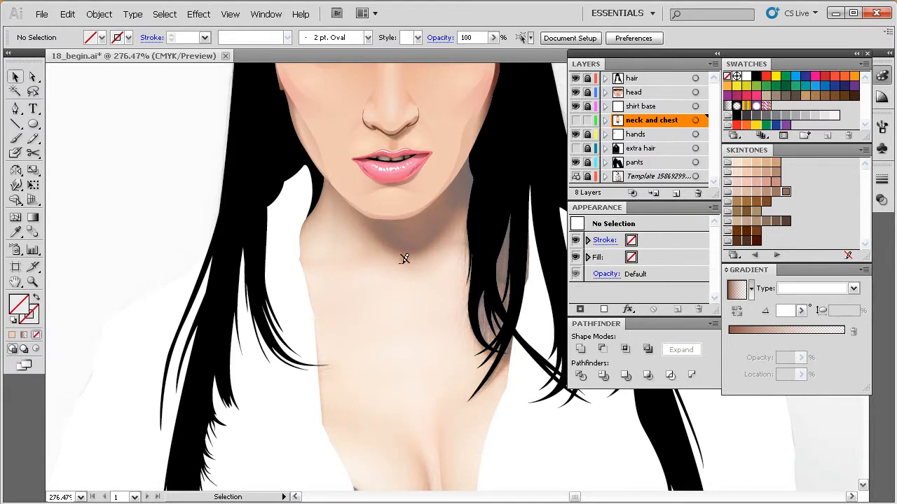
pyautogui.click(576, 121)
pyautogui.moveTo(454, 303); pyautogui.dragTo(447, 301)
pyautogui.keyDown('ctrl'); pyautogui.keyDown('alt'); pyautogui.click(450, 315); pyautogui.keyUp('alt'); pyautogui.keyUp('ctrl')
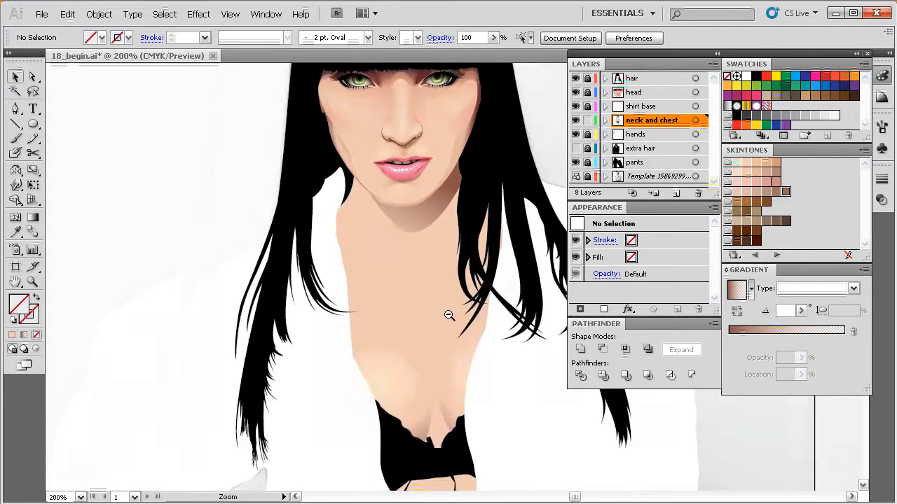
# Select the trimmed neck shading group and fill it with the brown-to-transparent gradient as a linear type.
pyautogui.hotkey('ctrl', 'y')
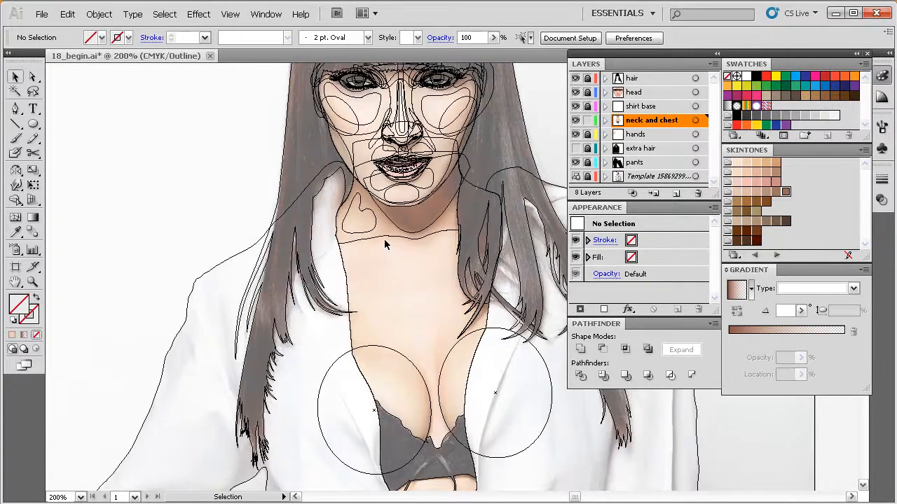
pyautogui.click(385, 240)
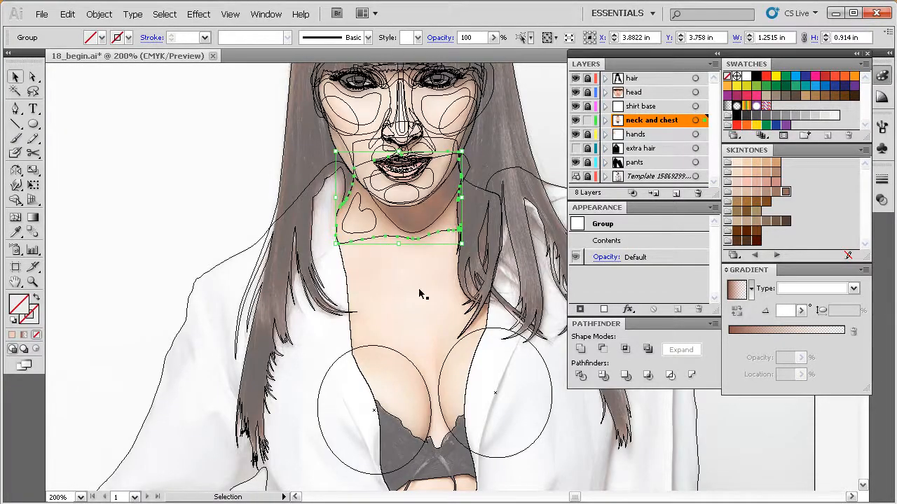
pyautogui.hotkey('ctrl', 'y')
pyautogui.click(853, 288)
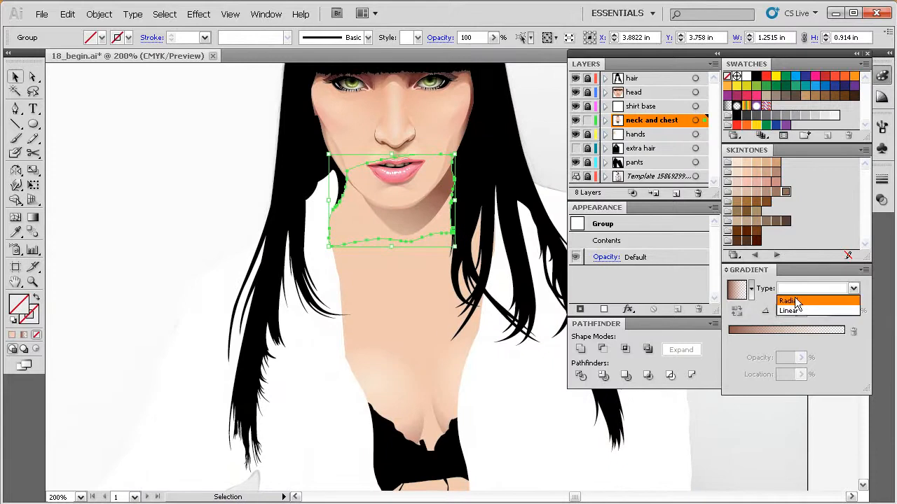
pyautogui.click(799, 313)
# Redirect the neck shading's linear gradient diagonally down to the left across the neck at about -111°.
pyautogui.press('g')
pyautogui.moveTo(459, 150); pyautogui.dragTo(369, 278)
pyautogui.moveTo(440, 114); pyautogui.dragTo(366, 309)
pyautogui.moveTo(452, 302); pyautogui.dragTo(442, 315)
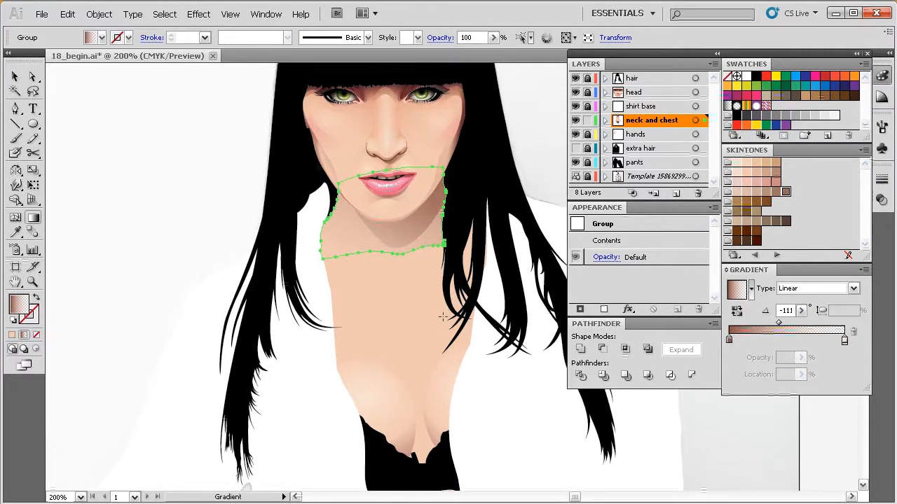
pyautogui.press('v')
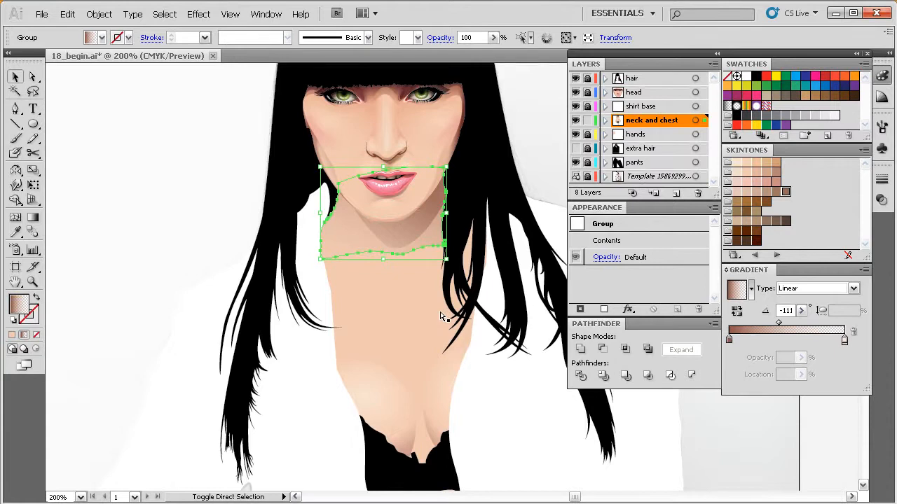
pyautogui.hotkey('ctrl', 'shift', 'b')
pyautogui.press('v')
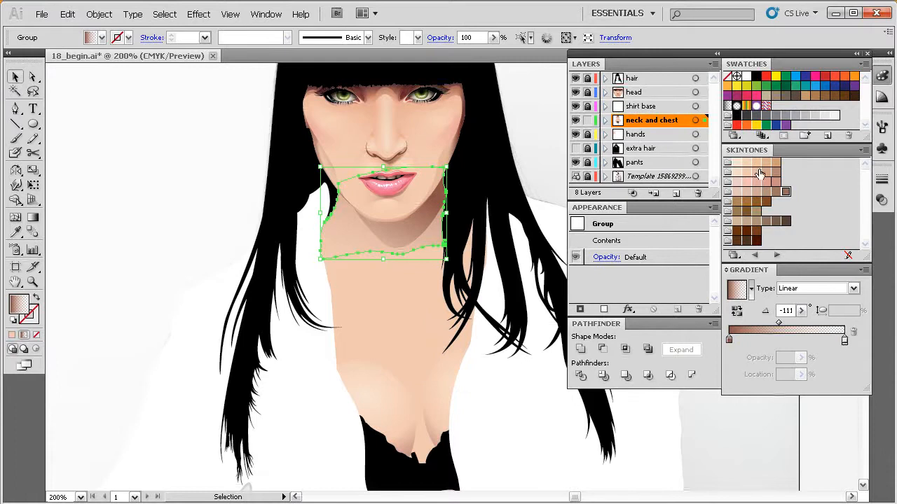
# Colour the gradient's light end stop with a pale skin-tone swatch at 14% opacity and move the midpoint to about 46.6%.
pyautogui.moveTo(745, 172); pyautogui.dragTo(845, 342)
pyautogui.moveTo(780, 322); pyautogui.dragTo(784, 322)
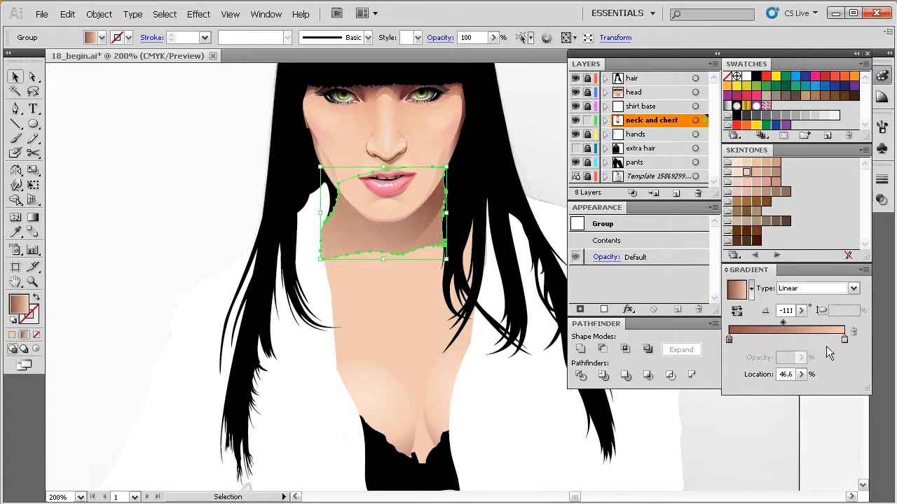
pyautogui.click(845, 341)
pyautogui.click(800, 357)
pyautogui.moveTo(799, 370); pyautogui.dragTo(750, 371)
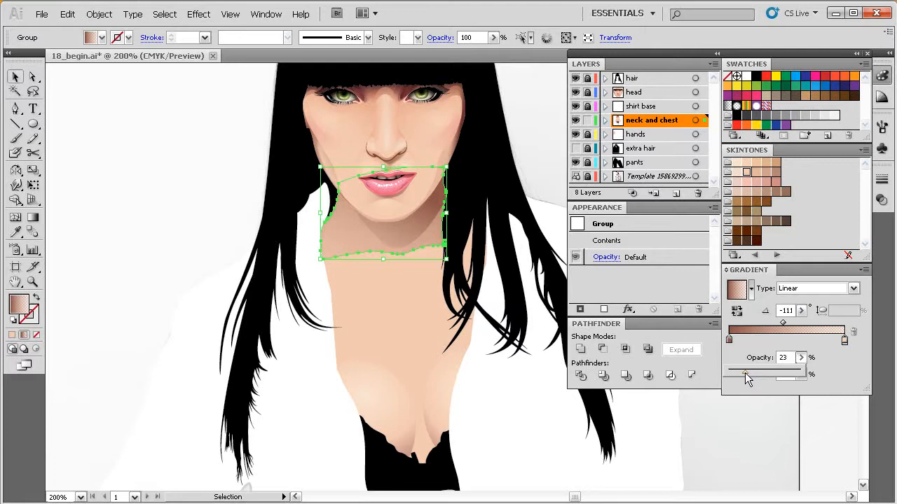
pyautogui.moveTo(743, 372)
pyautogui.mouseDown()
pyautogui.moveTo(730, 374)
pyautogui.moveTo(739, 373)
pyautogui.mouseUp()
# Deselect the neck shading and examine how it blends with the face and chest from further out.
pyautogui.hotkey('ctrl', 'shift', 'a')
pyautogui.moveTo(505, 312); pyautogui.dragTo(495, 299)
pyautogui.keyDown('ctrl'); pyautogui.keyDown('alt'); pyautogui.click(501, 325); pyautogui.keyUp('alt'); pyautogui.keyUp('ctrl')
pyautogui.keyDown('ctrl'); pyautogui.keyDown('alt'); pyautogui.click(498, 328); pyautogui.keyUp('alt'); pyautogui.keyUp('ctrl')
pyautogui.moveTo(479, 331); pyautogui.dragTo(480, 339)
pyautogui.moveTo(426, 301); pyautogui.dragTo(431, 291)
pyautogui.moveTo(502, 107); pyautogui.dragTo(335, 403)
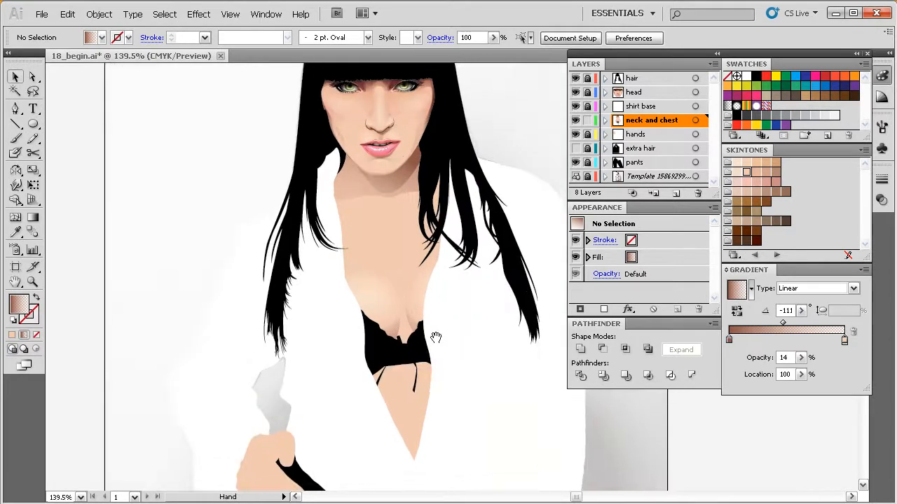
pyautogui.moveTo(418, 318); pyautogui.dragTo(394, 322)
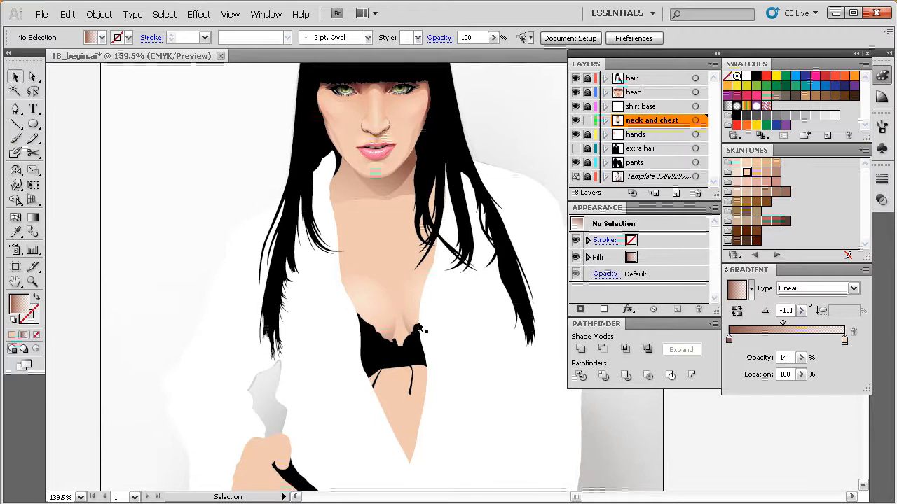
pyautogui.moveTo(419, 319); pyautogui.dragTo(405, 298)
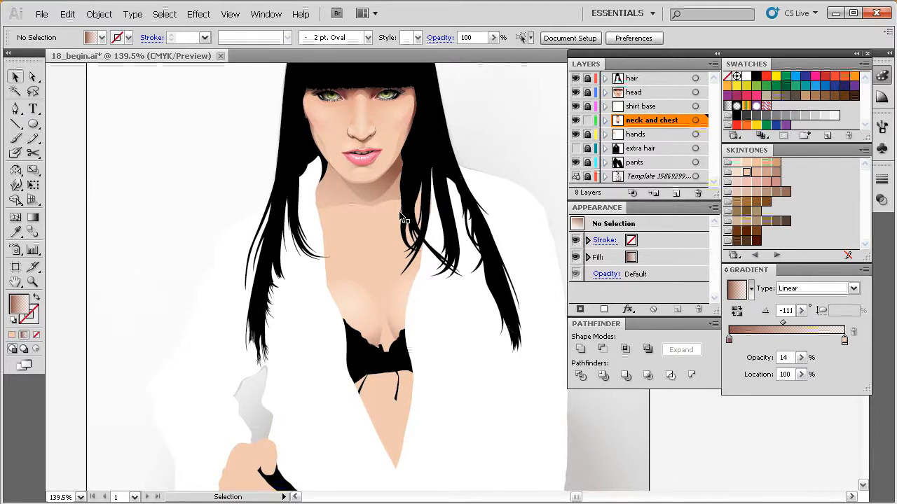